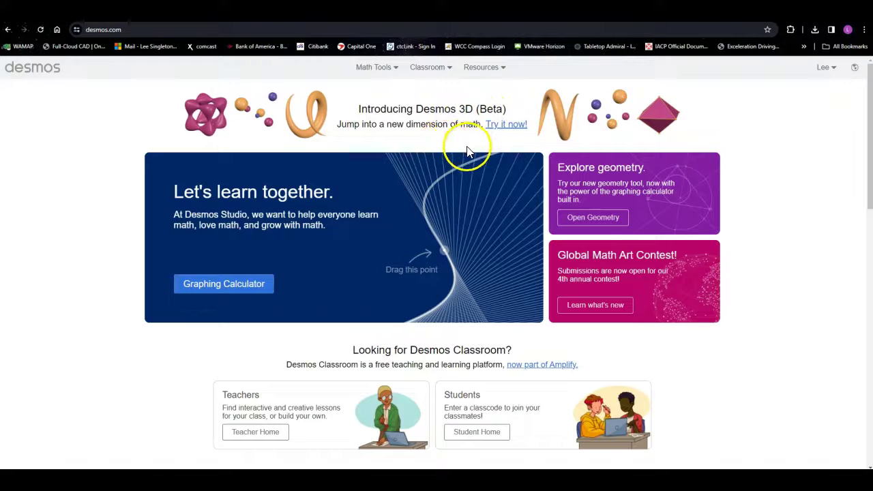
Open the Desmos 3D calculator, then rotate the empty graph and restore its default orientation.
click(511, 127)
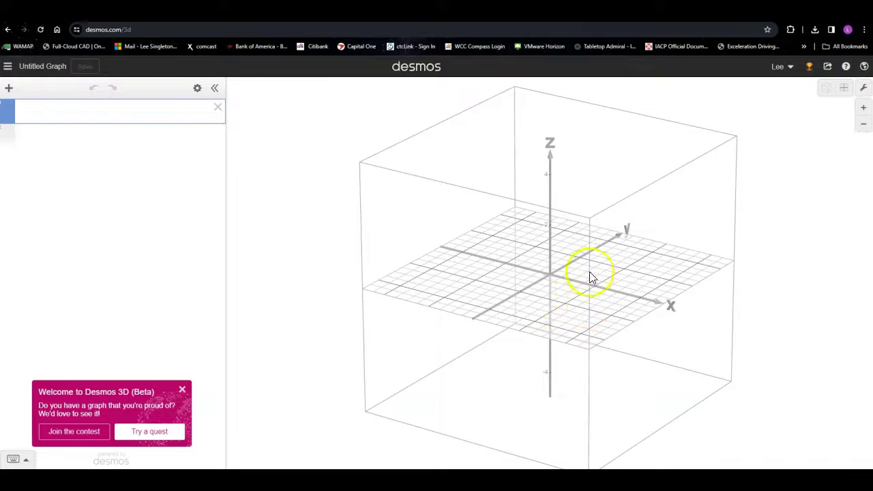
drag(627, 322, 236, 288)
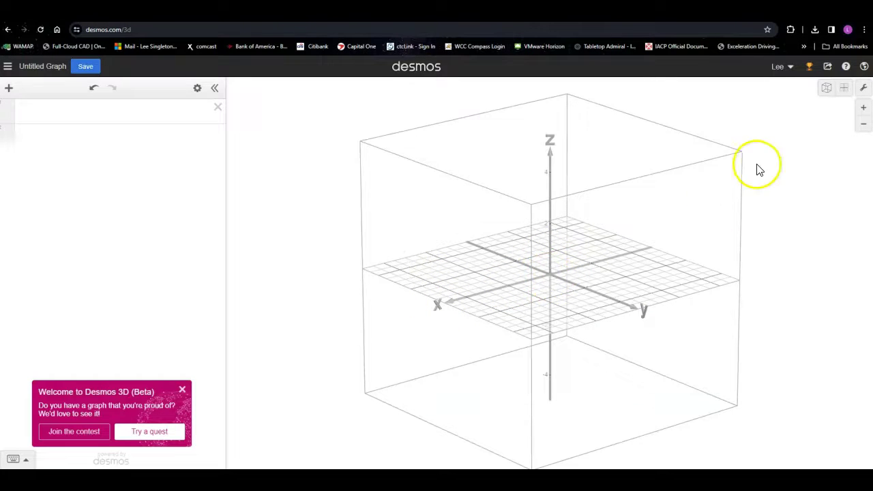
click(827, 91)
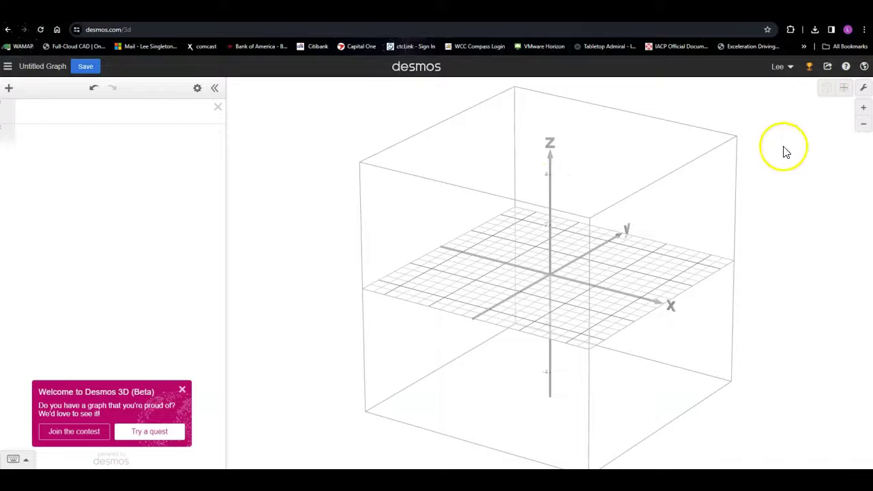
drag(680, 279, 281, 251)
click(493, 300)
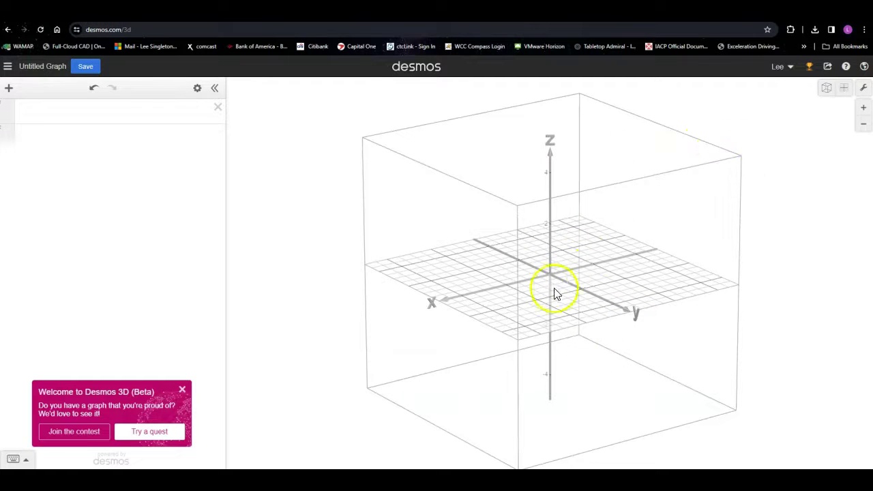
click(828, 90)
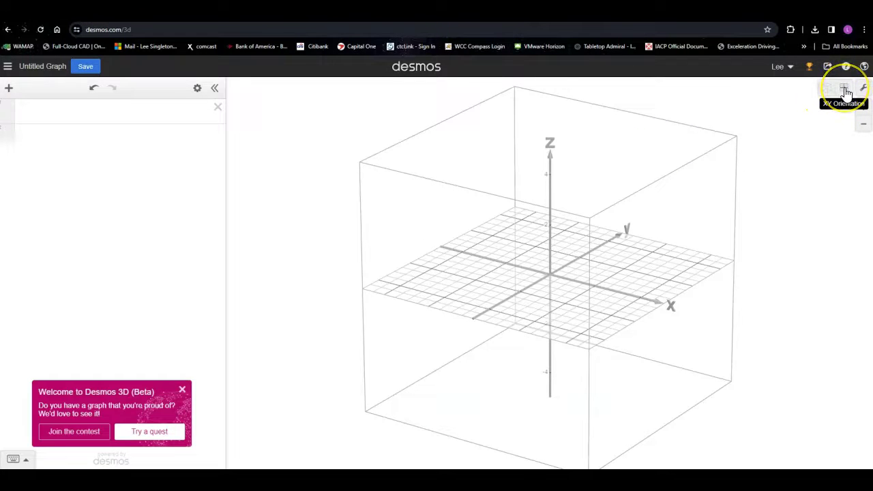
View the graph in the XY orientation and look over the graph settings.
click(846, 93)
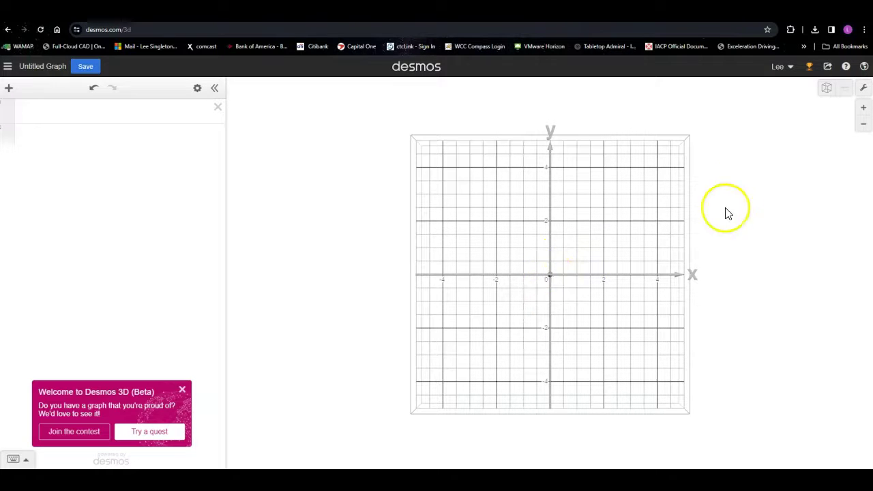
click(864, 90)
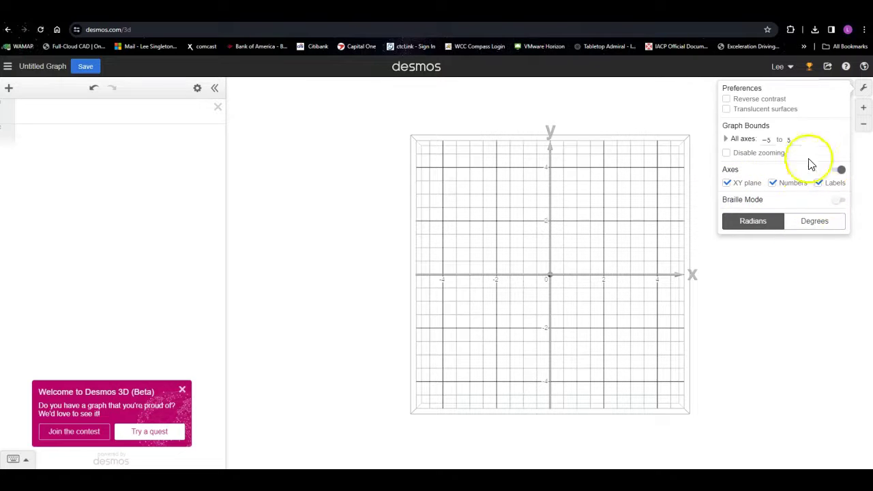
click(864, 91)
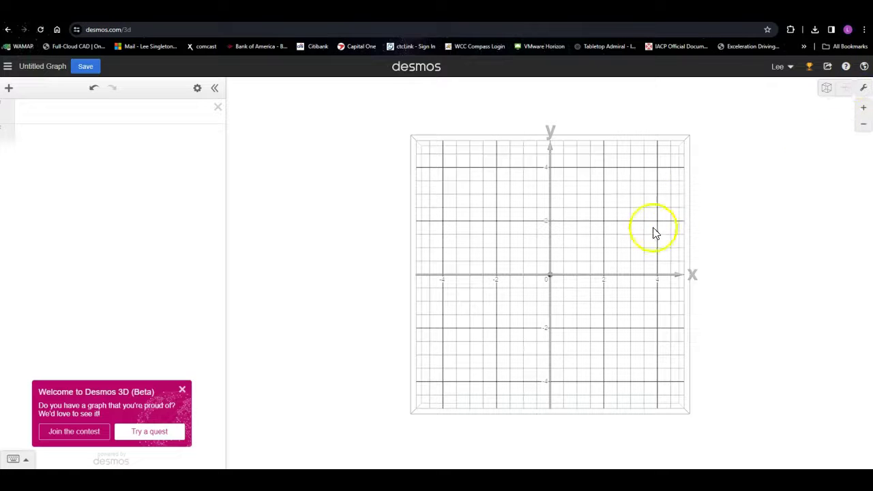
Try the zoom and its reset, then rotate the zoomed-out graph so the x and y axes point toward the viewer.
click(863, 110)
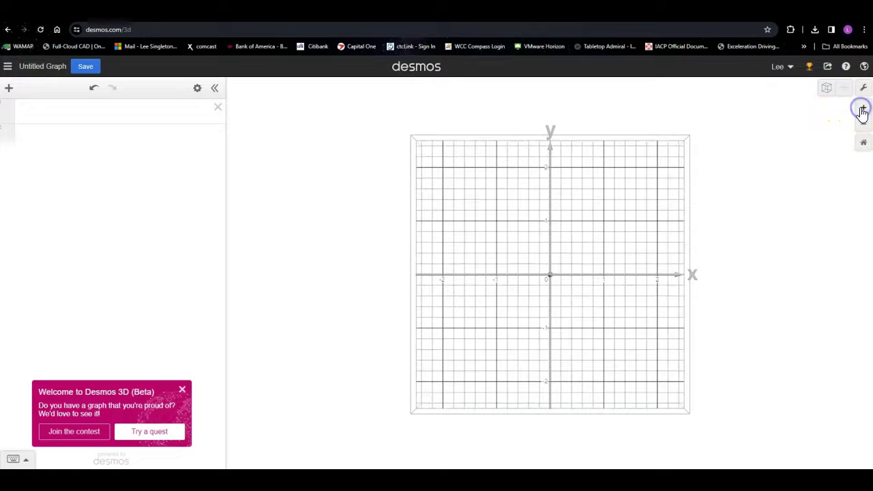
click(863, 142)
click(549, 275)
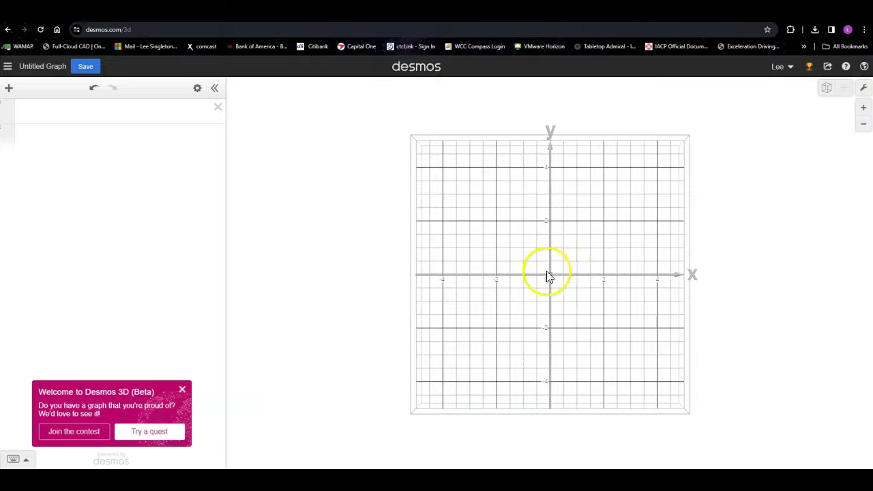
scroll(549, 275, down, 3)
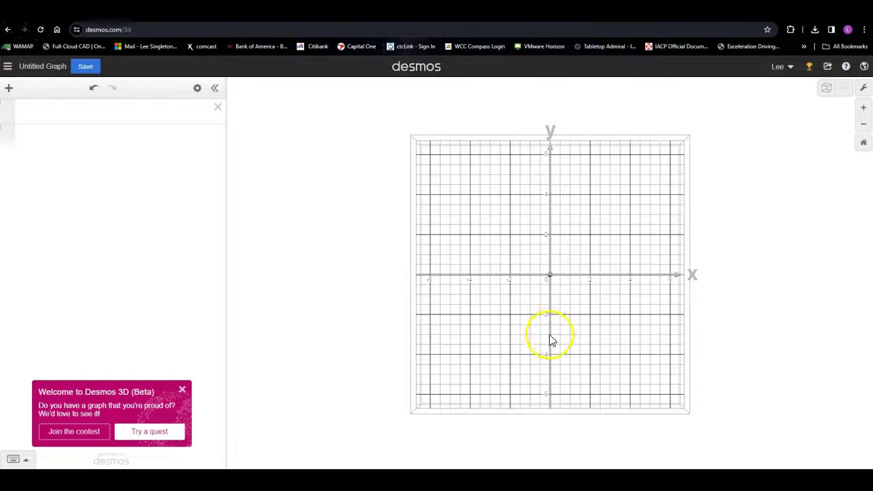
drag(551, 341, 413, 193)
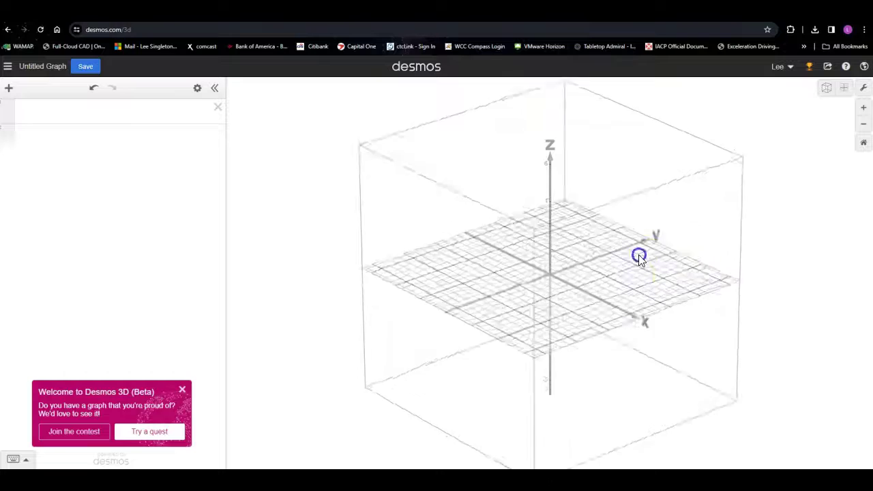
drag(638, 255, 630, 275)
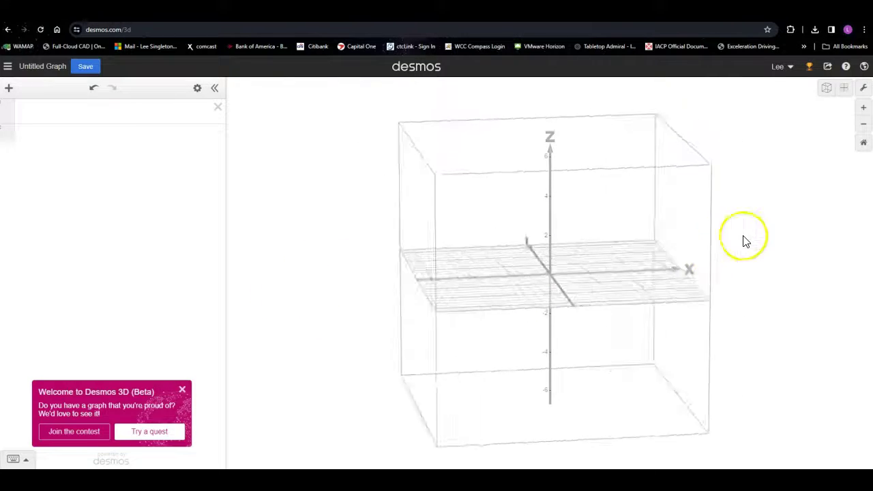
drag(713, 243, 678, 245)
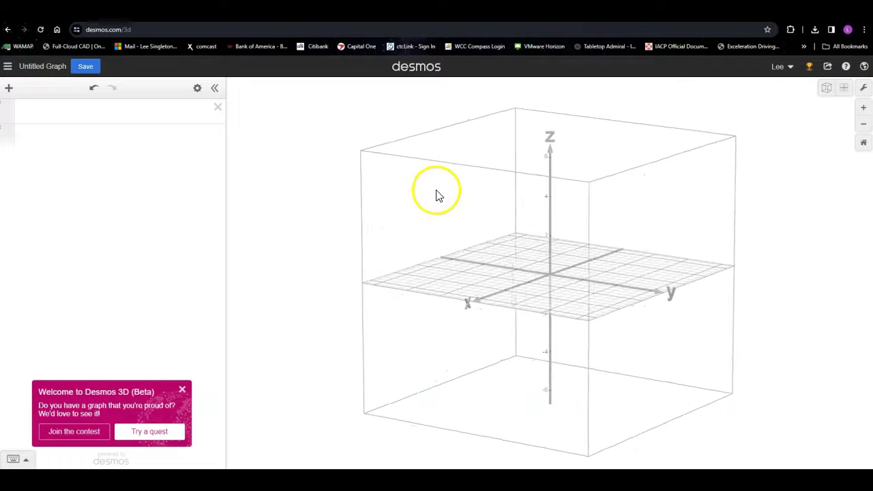
click(423, 213)
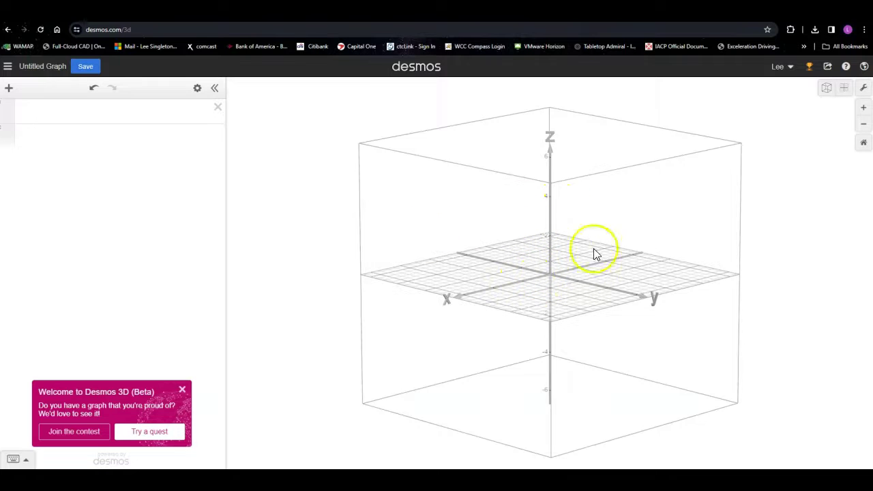
Graph the planes z = 2x + 3y and 2x − 4y + 5z = 9 as two separate expressions.
click(126, 113)
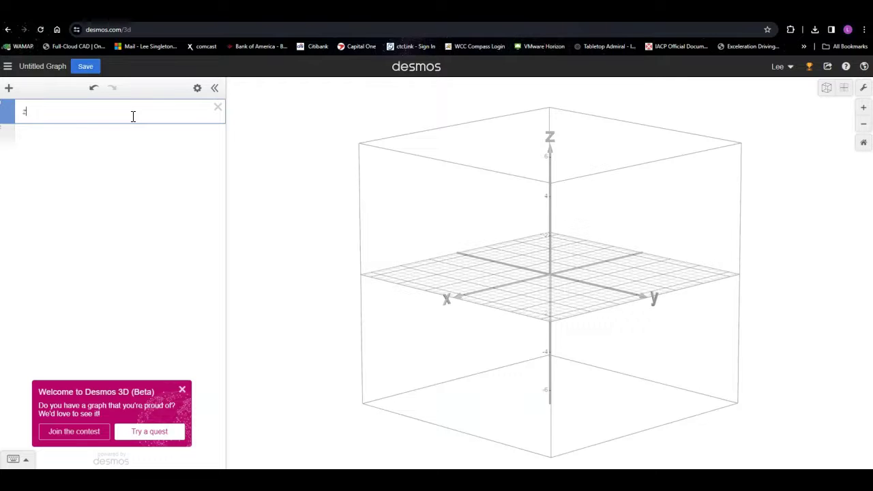
text(= 2x + 3y)
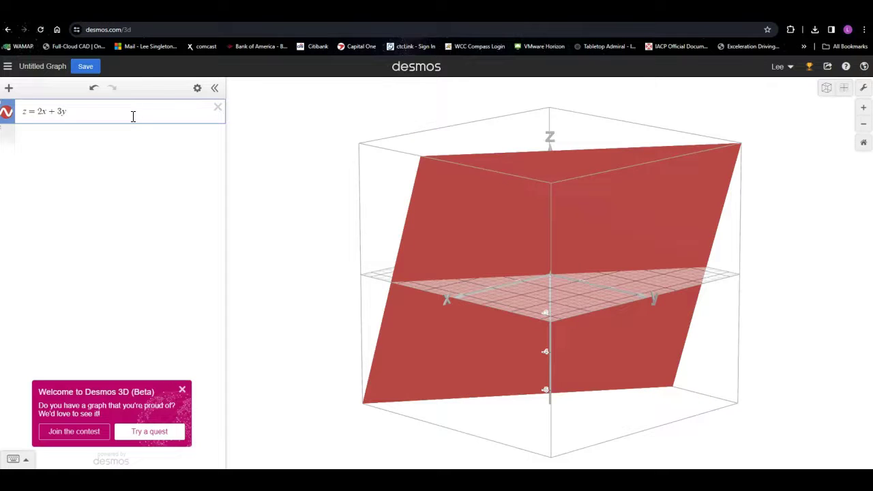
click(71, 137)
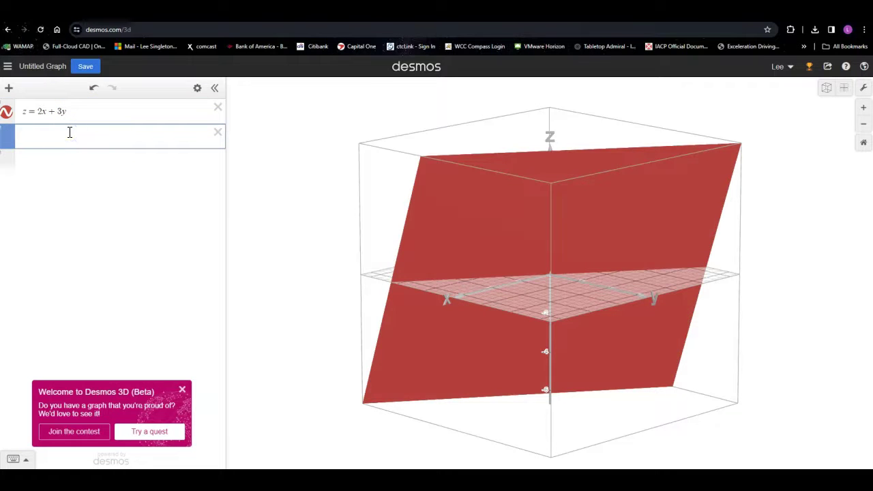
text(2x)
text(-4y)
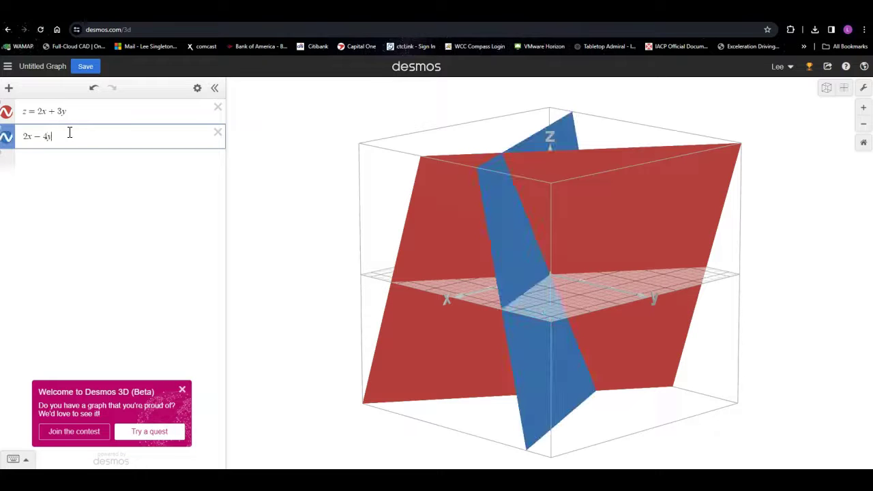
text( +)
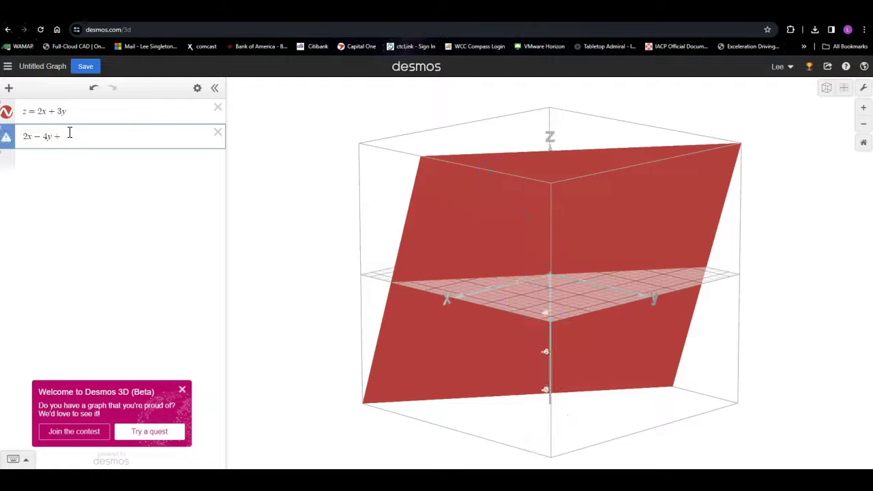
text(5z=9)
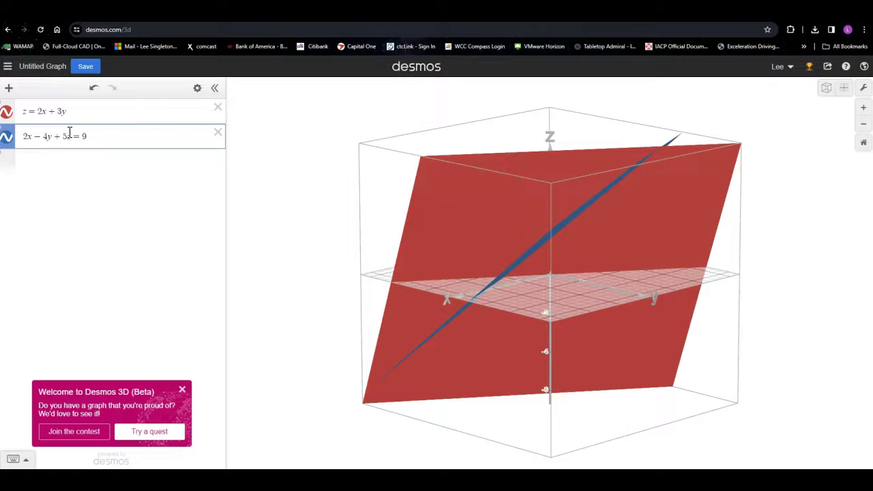
Examine how the two planes intersect from several angles and at a wider zoom.
drag(453, 244, 689, 253)
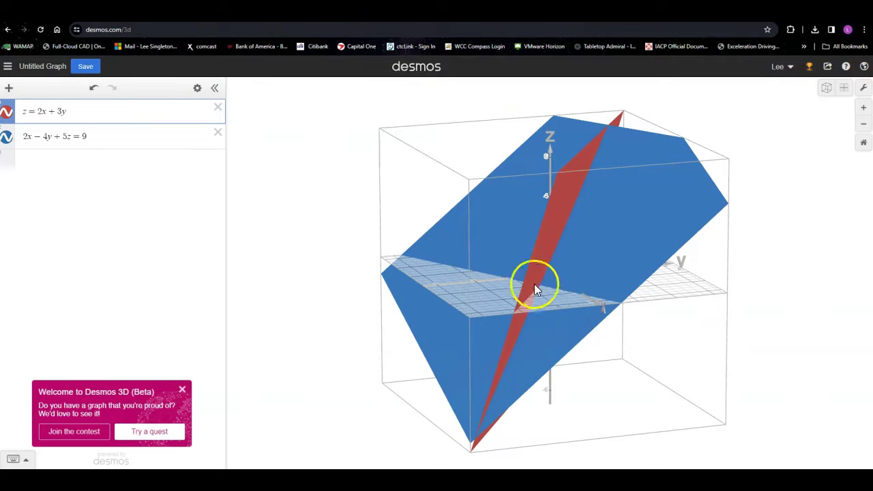
drag(525, 254, 540, 249)
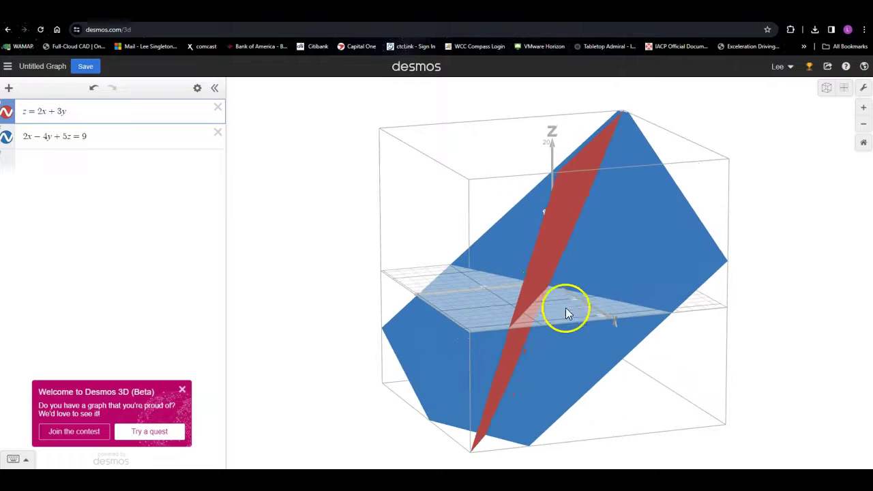
click(593, 309)
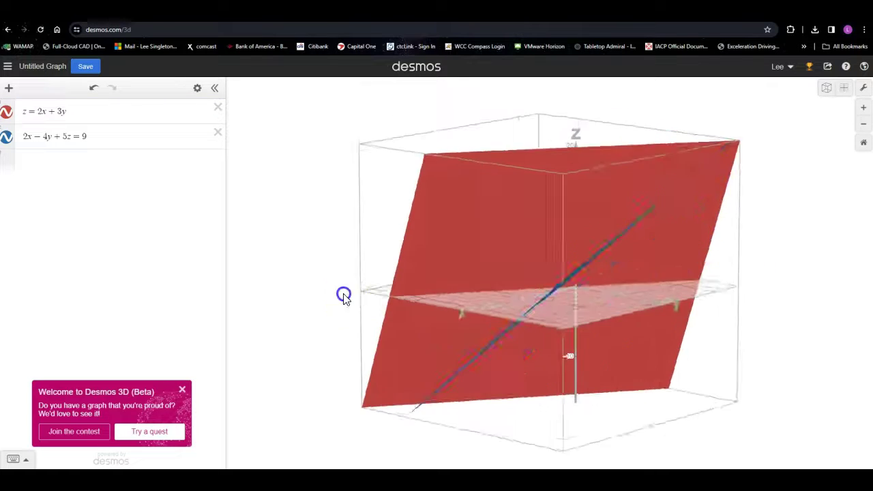
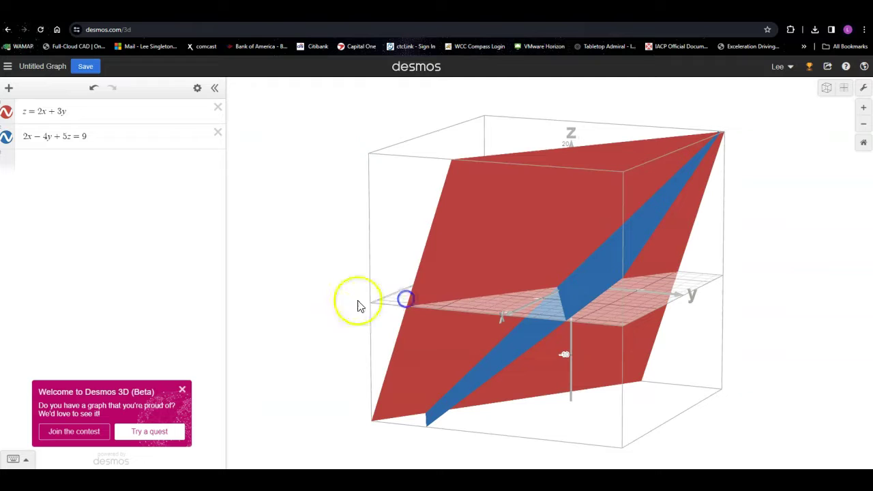
click(38, 161)
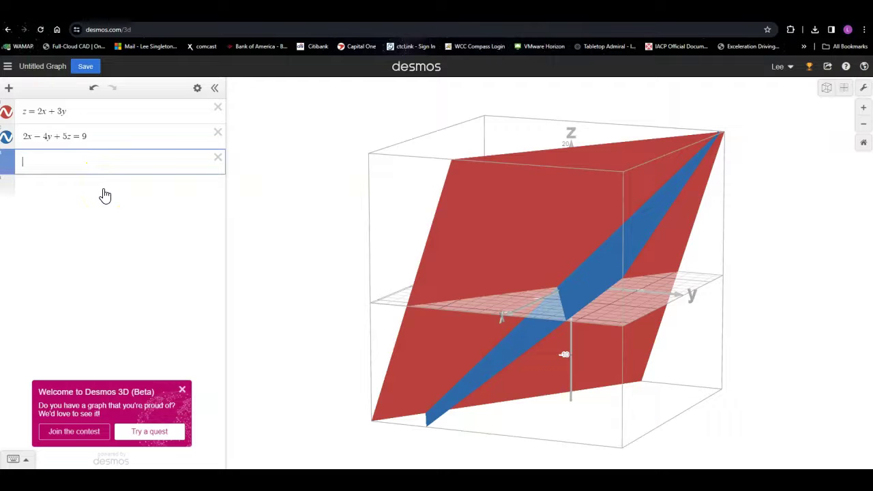
text(ec)
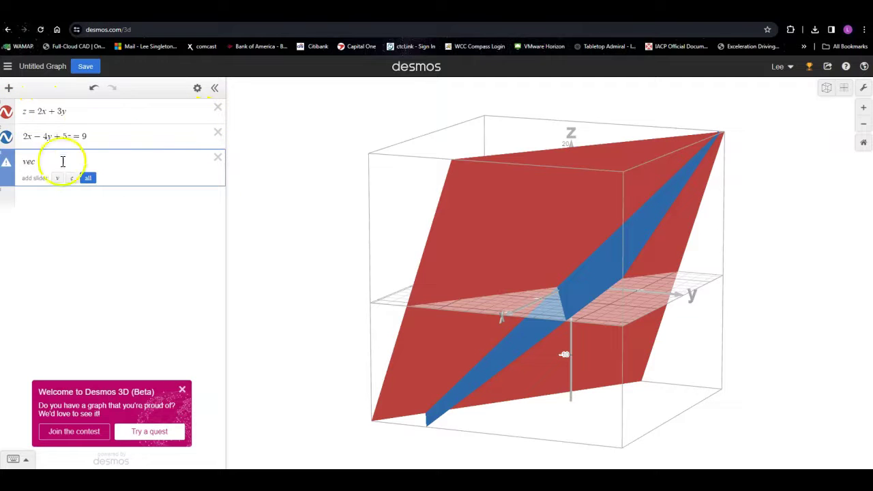
key(BackSpace)
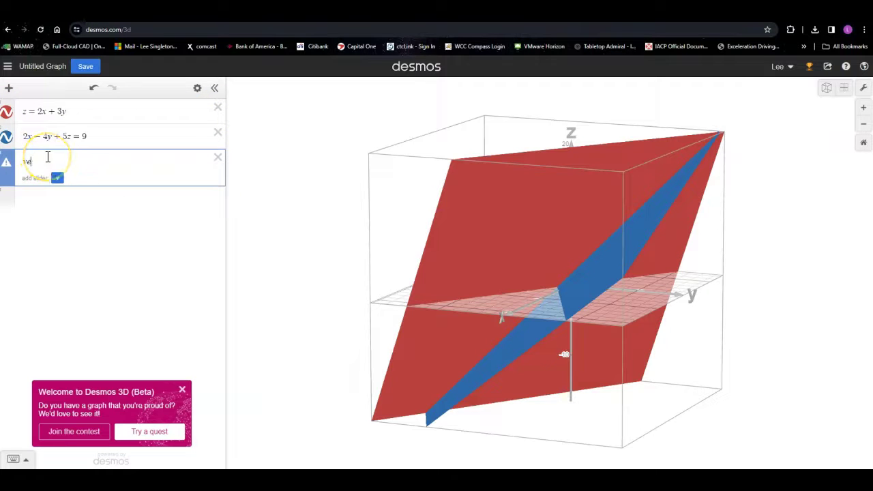
key(BackSpace)
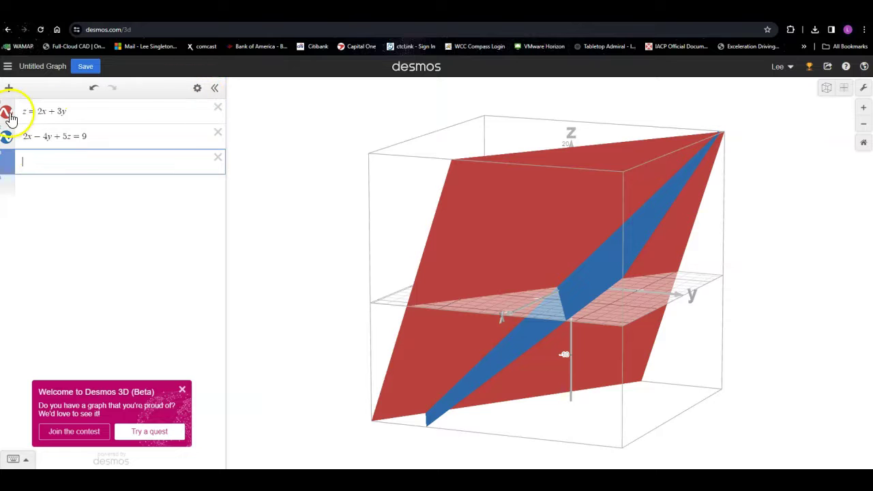
Toggle the visibility of both planes off and back on.
click(6, 111)
click(7, 137)
click(7, 112)
click(6, 137)
Check the surface color options of both planes in the expression list's edit mode, leaving the colors as they are.
click(197, 88)
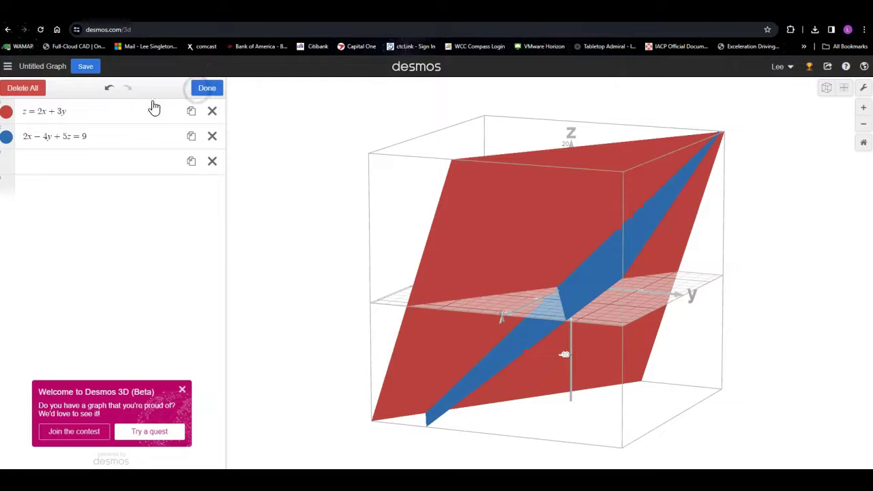
click(8, 114)
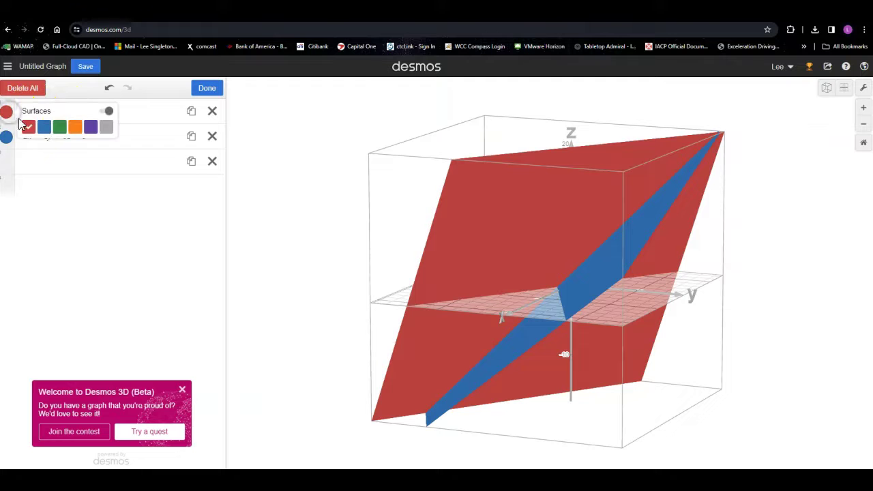
click(7, 139)
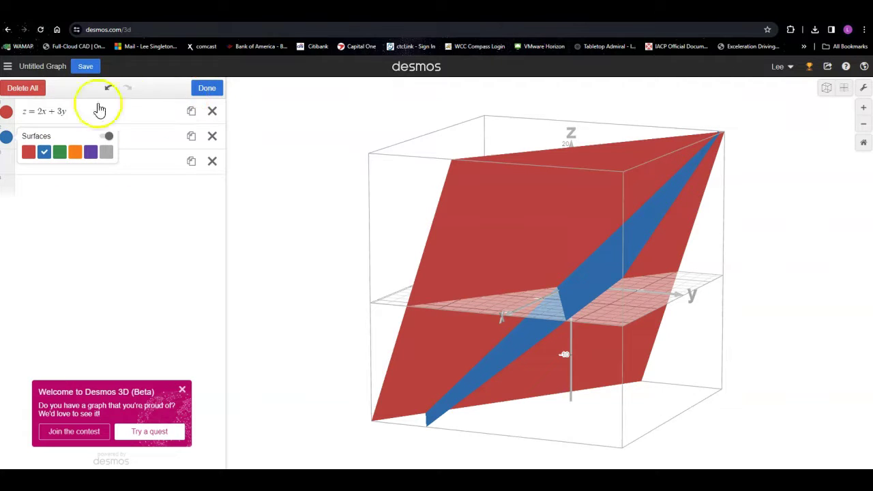
click(213, 90)
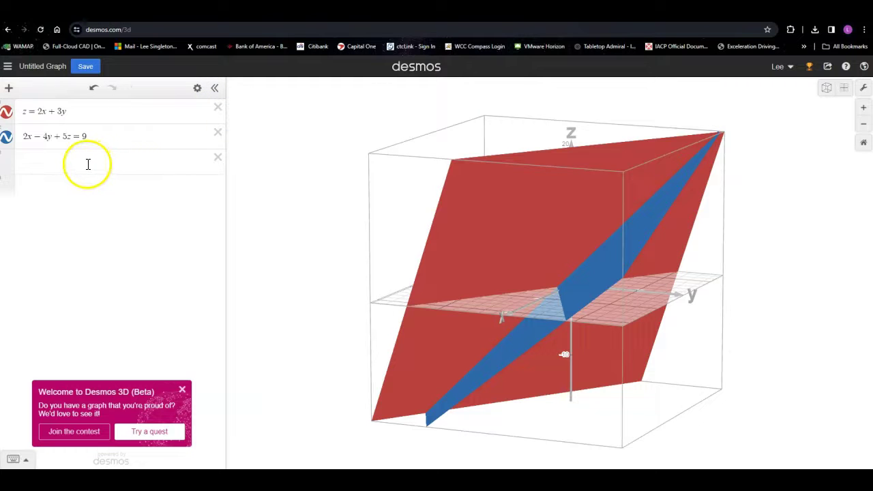
Add the vector from (1,2,3) to (4,−2,7) as a new expression using vector((1,2,3),(4,−2,7)).
click(88, 164)
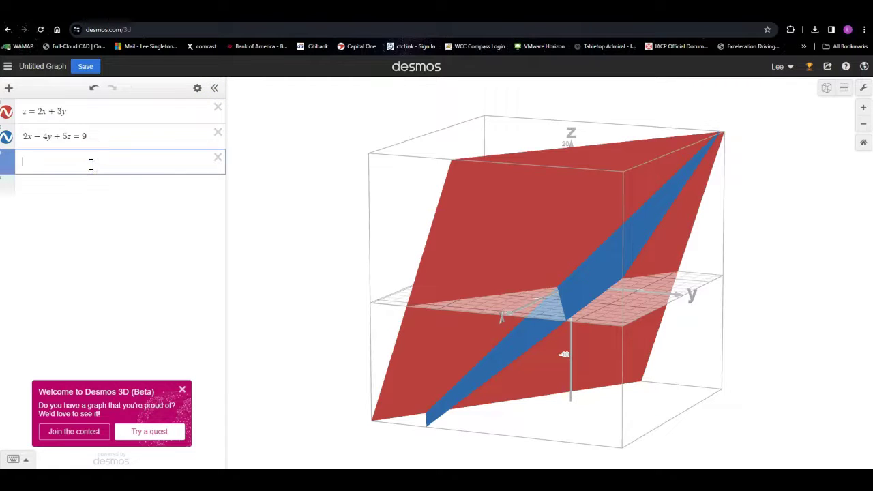
text(vector)
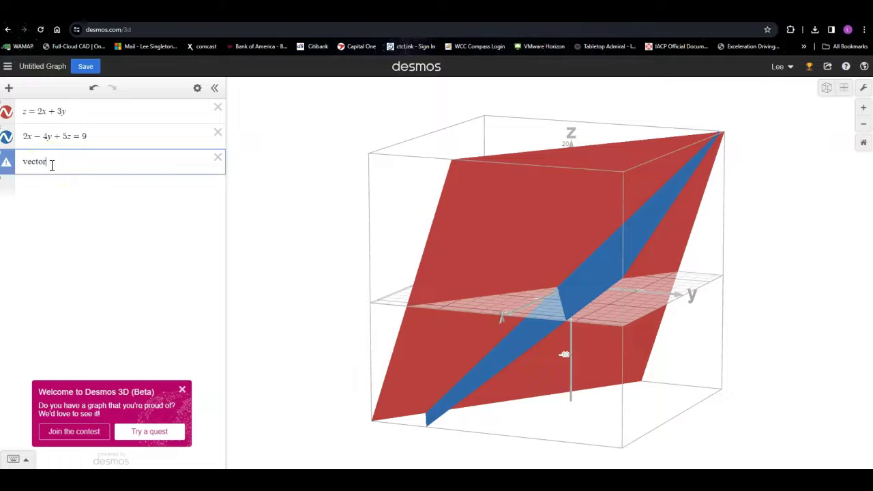
text(()
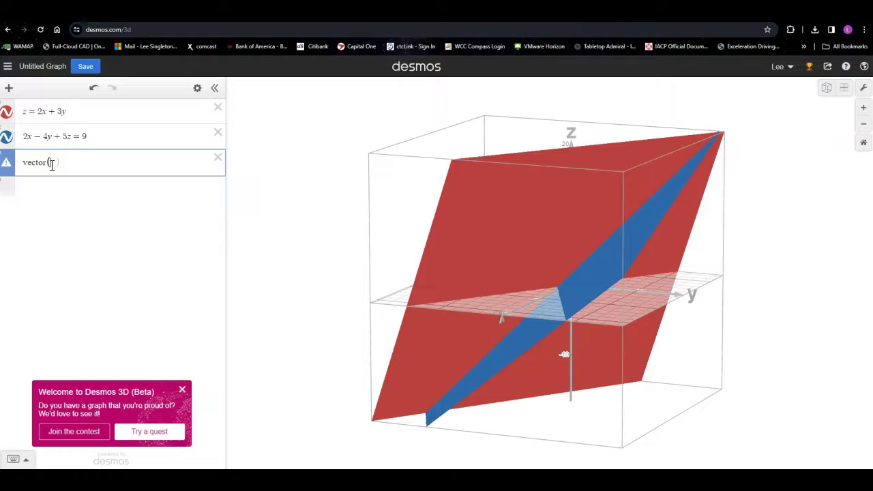
text(()
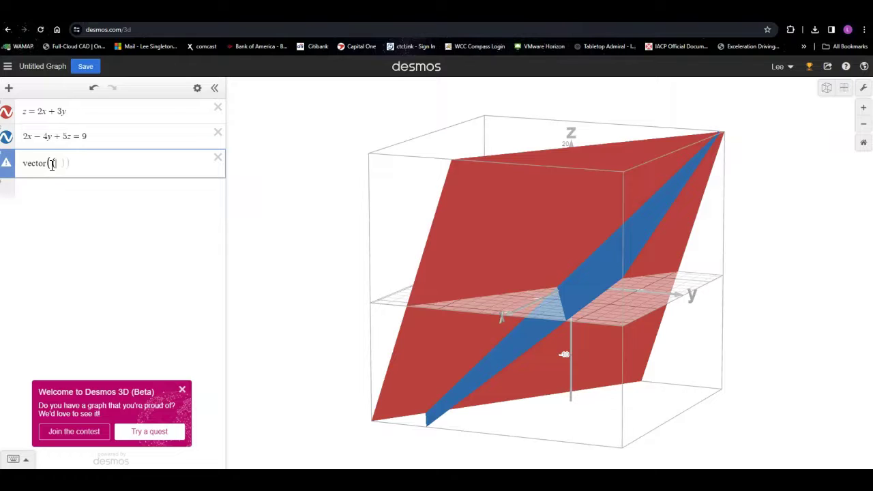
text(1,2,3),(4,−2,7)
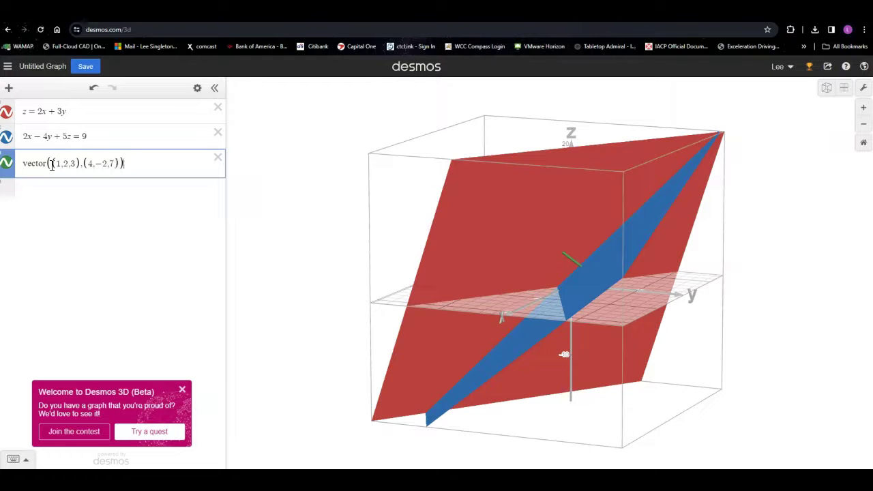
Hide both planes and rotate the graph slightly to view the green vector on its own.
click(7, 113)
click(7, 136)
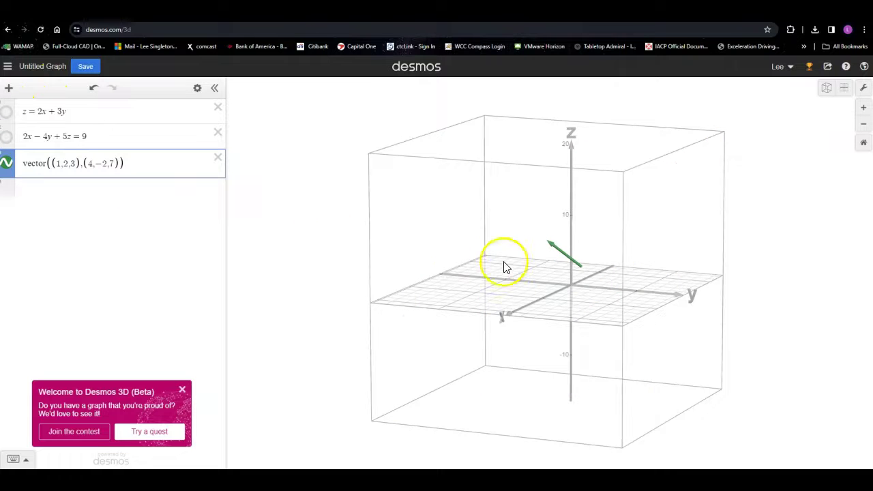
drag(614, 271, 638, 278)
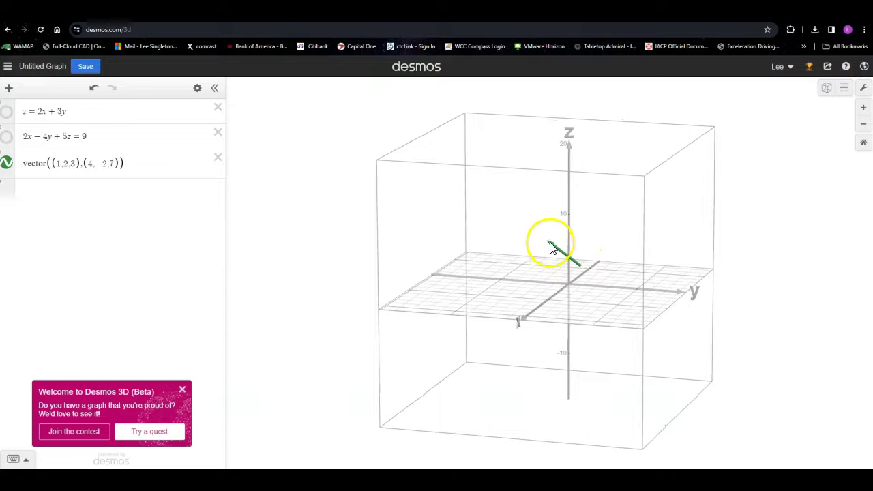
Add the function r(t) = (2t + 1,3t,t − 1) as a new expression and rename it to v(t).
click(56, 187)
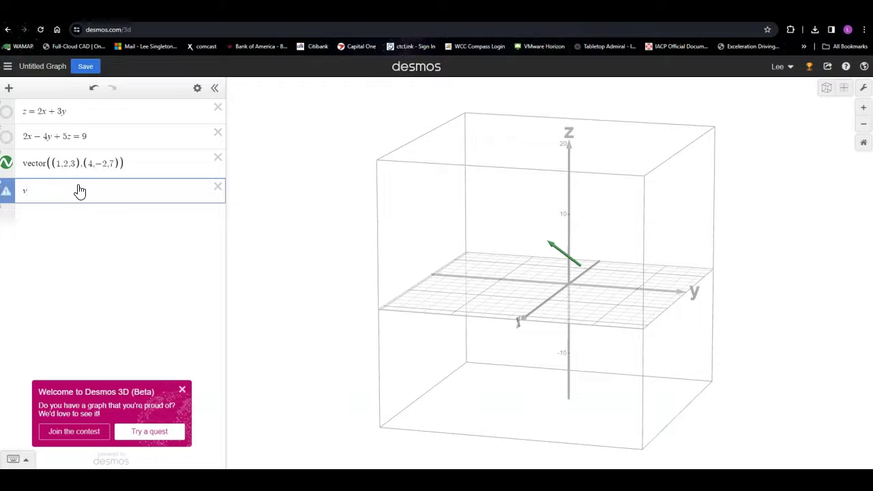
text((t) )
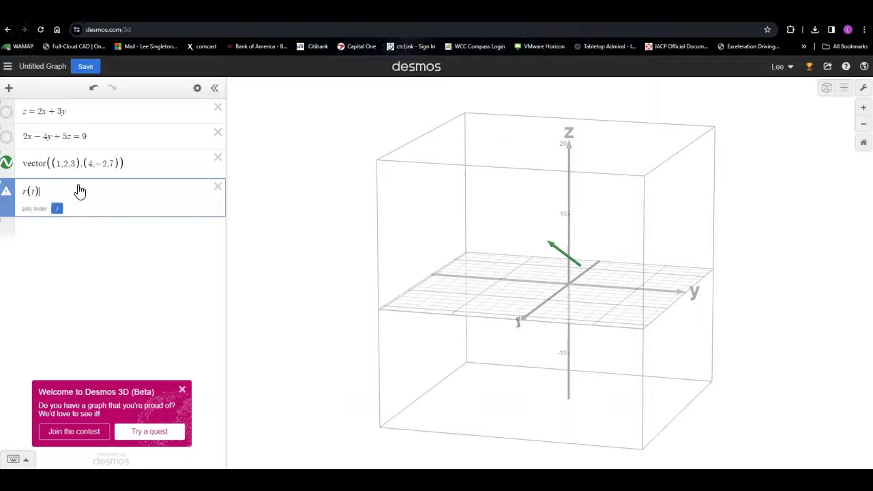
text(= (2t + 1,3t,t − 1)
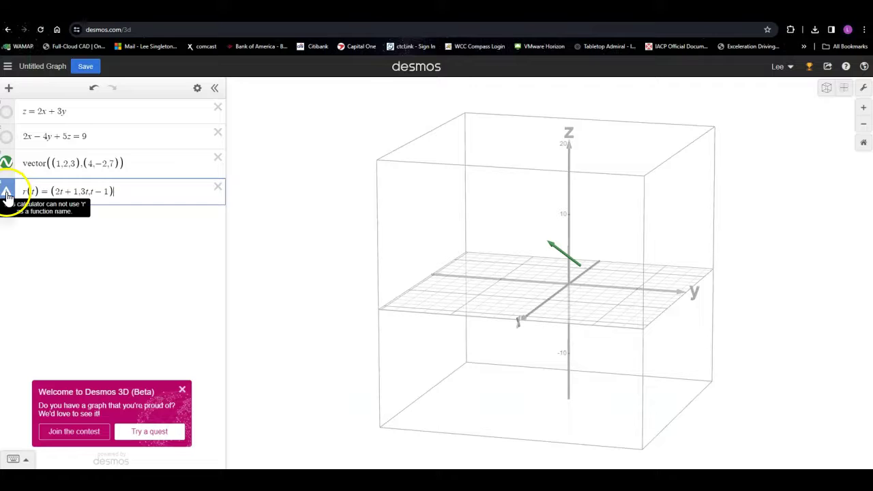
click(24, 193)
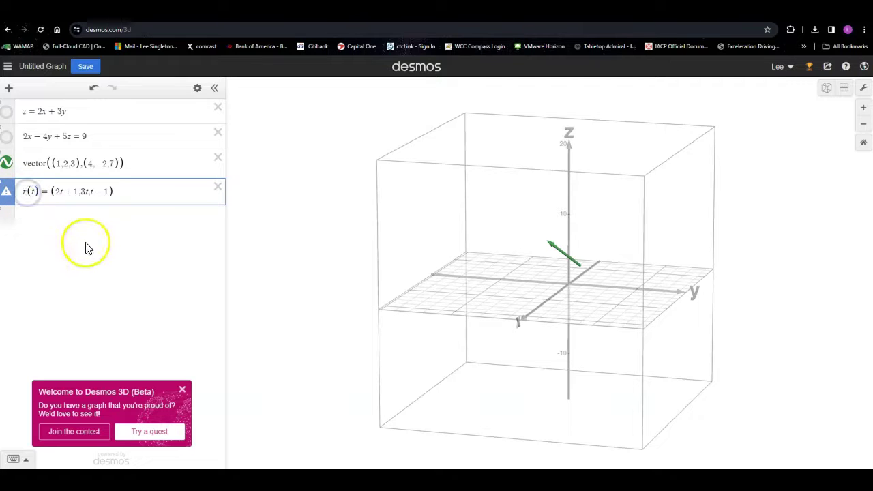
key(BackSpace)
text(v)
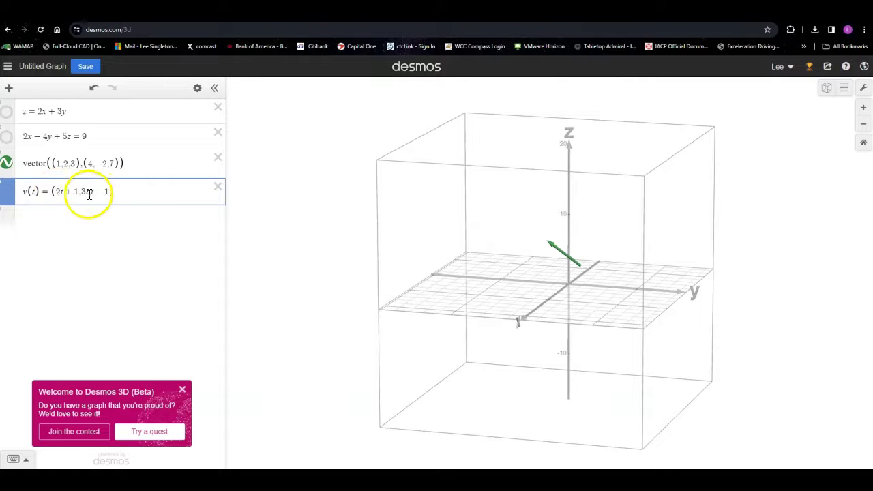
Plot the point v(1) in a new expression and change its input value to 2.
click(56, 214)
text(v(1)
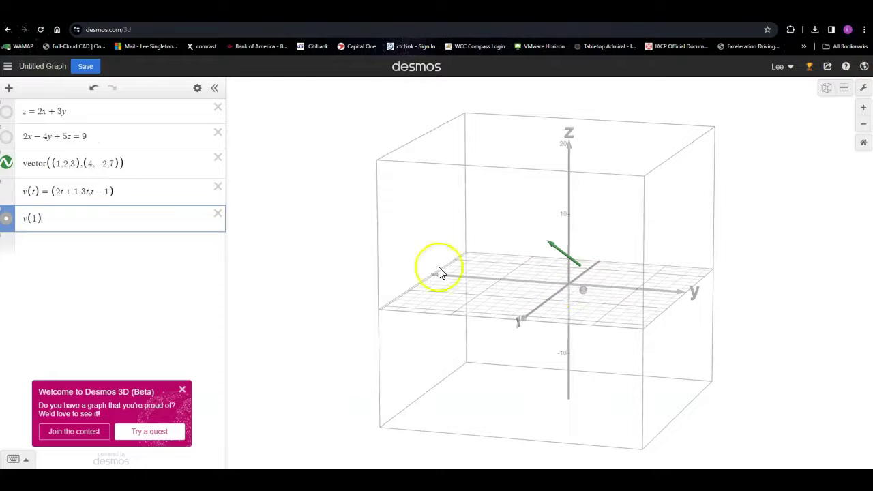
double_click(34, 219)
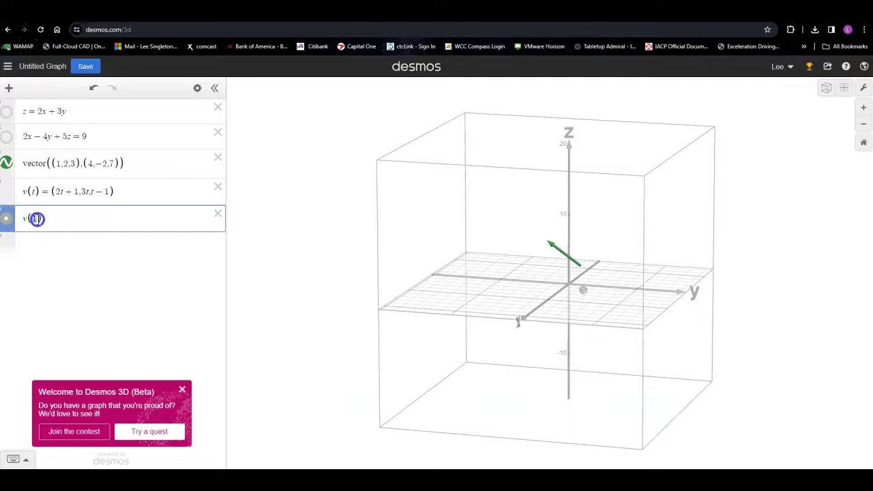
text(2)
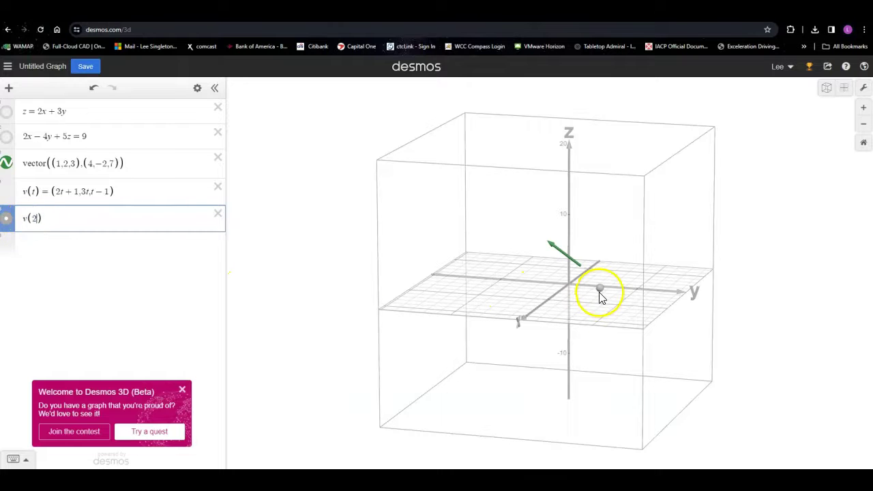
Change the color of the v(2) point to blue and check it in the graph.
click(197, 88)
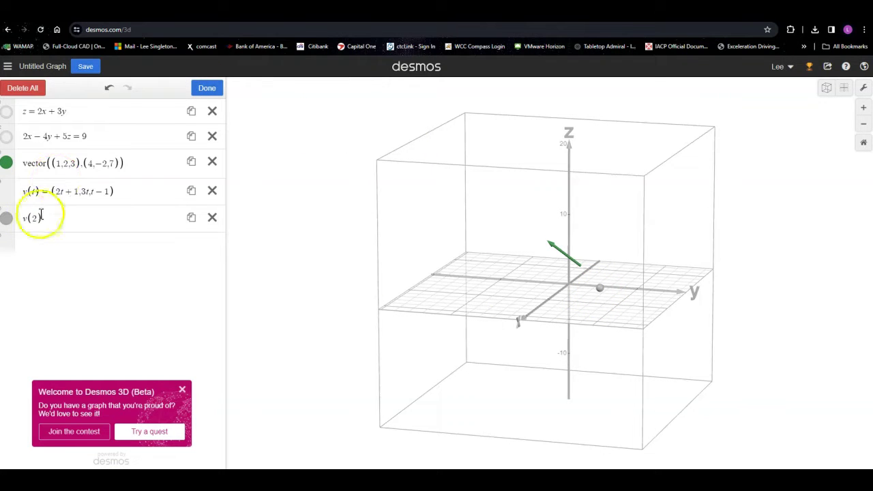
click(10, 221)
click(45, 247)
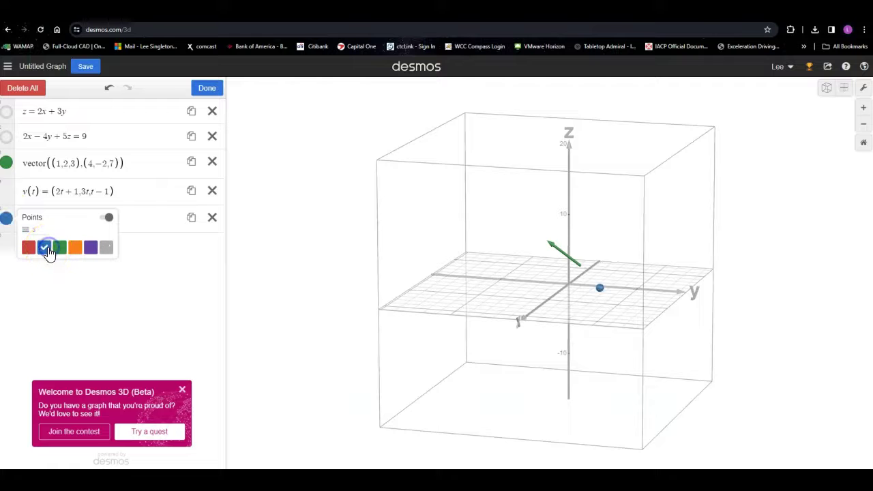
click(156, 246)
mouse_move(604, 302)
mouse_down()
mouse_move(553, 279)
mouse_move(503, 290)
mouse_move(308, 297)
mouse_move(596, 290)
mouse_up()
click(596, 290)
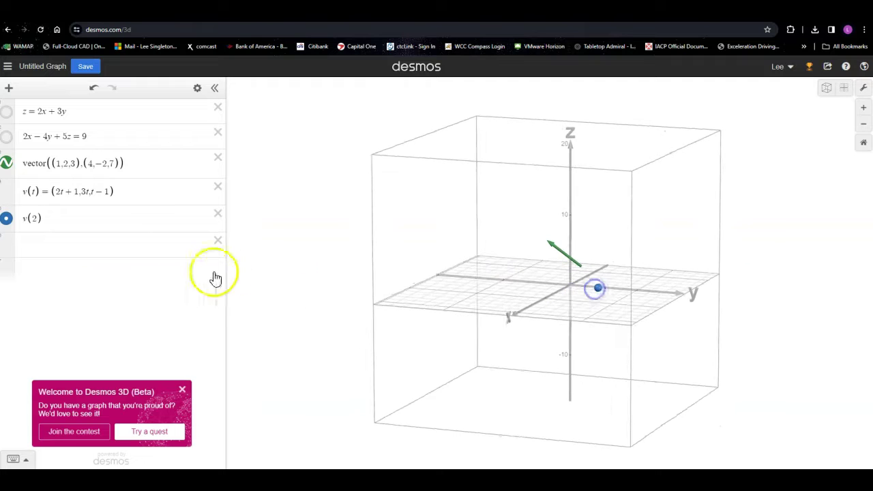
Replace the 2 in v(2) with n, add a slider for n, and vary it, ending at 3.7.
click(35, 219)
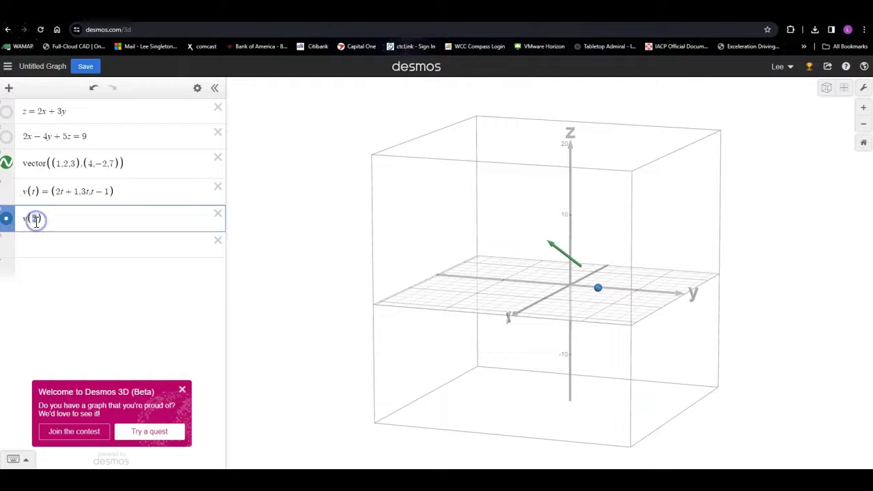
text(t)
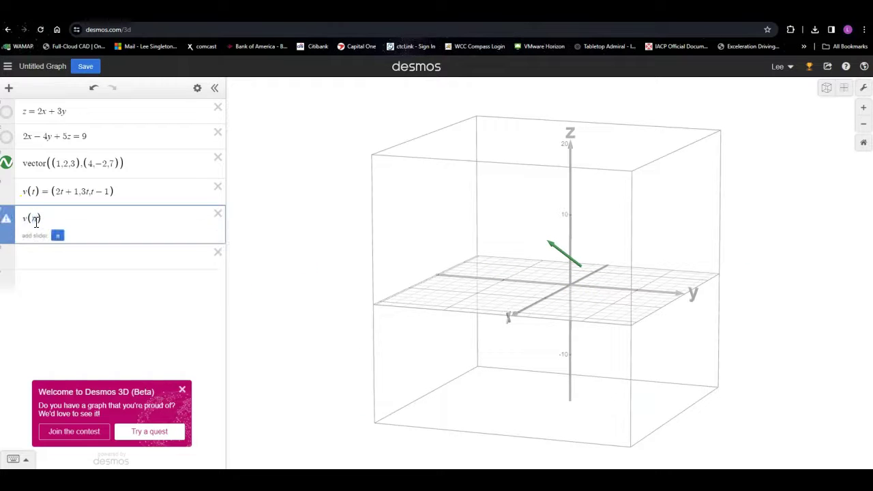
click(58, 236)
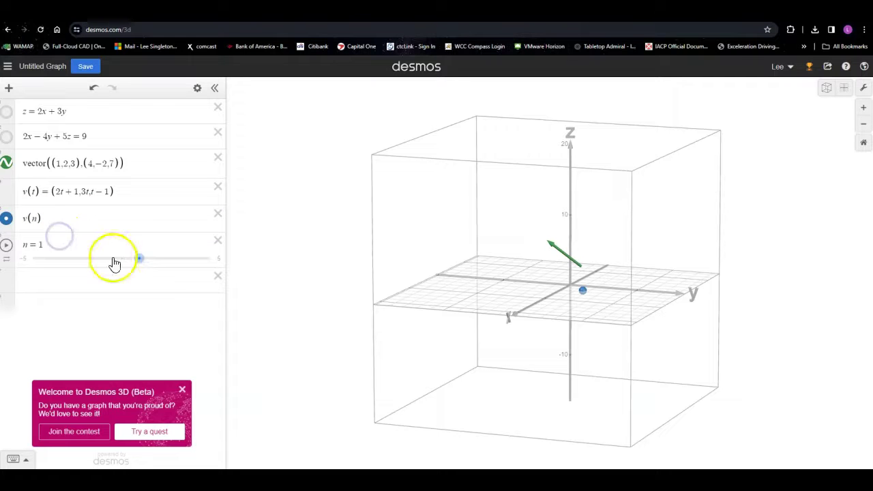
drag(139, 262, 53, 269)
drag(159, 269, 185, 261)
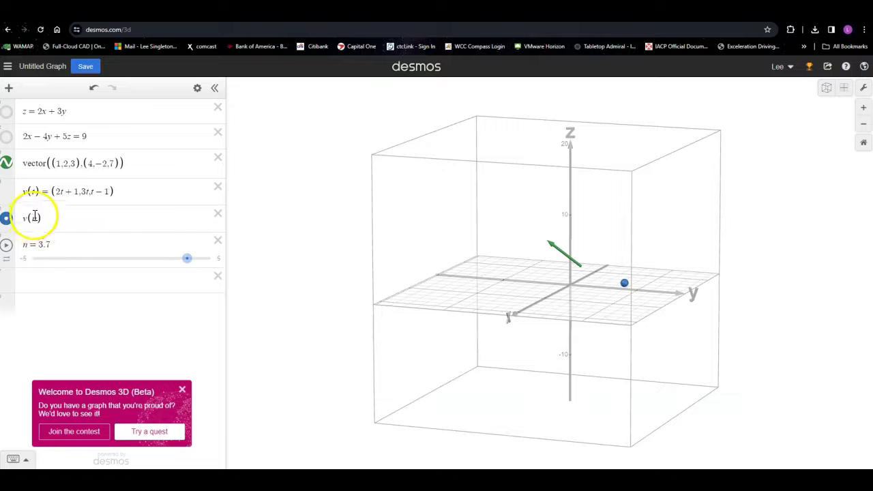
Redefine v(t) as vector((0,0,0),(2t + 1,3t,t − 1)) and move the n slider to 4.6.
click(69, 282)
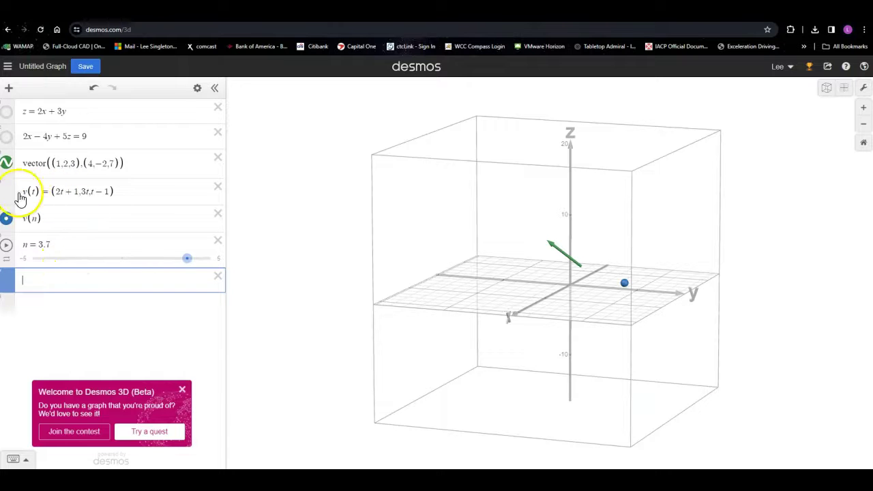
click(51, 191)
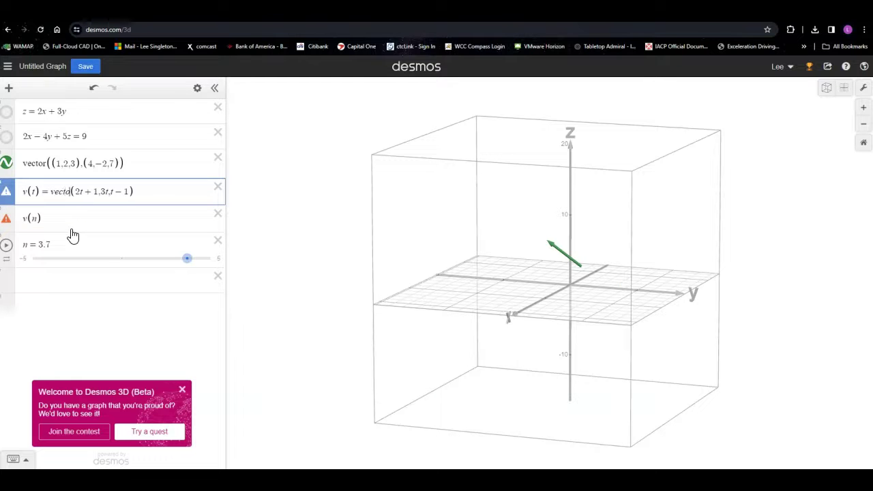
text(vector()
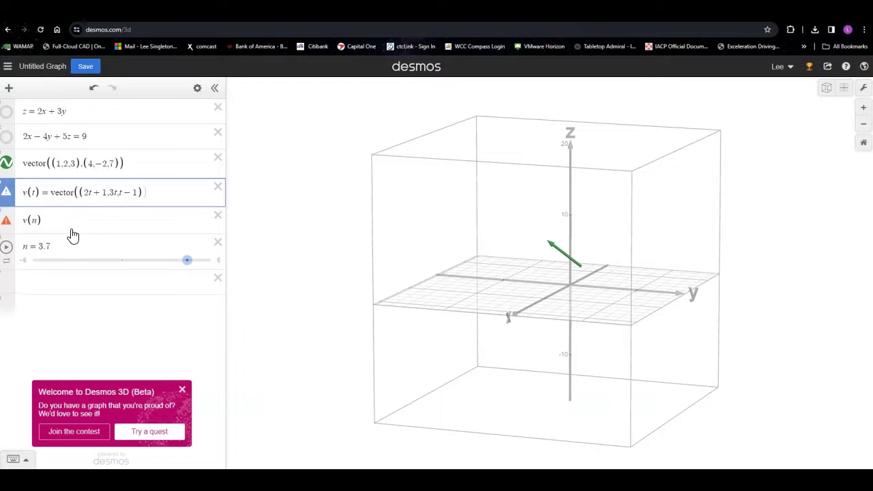
text(()
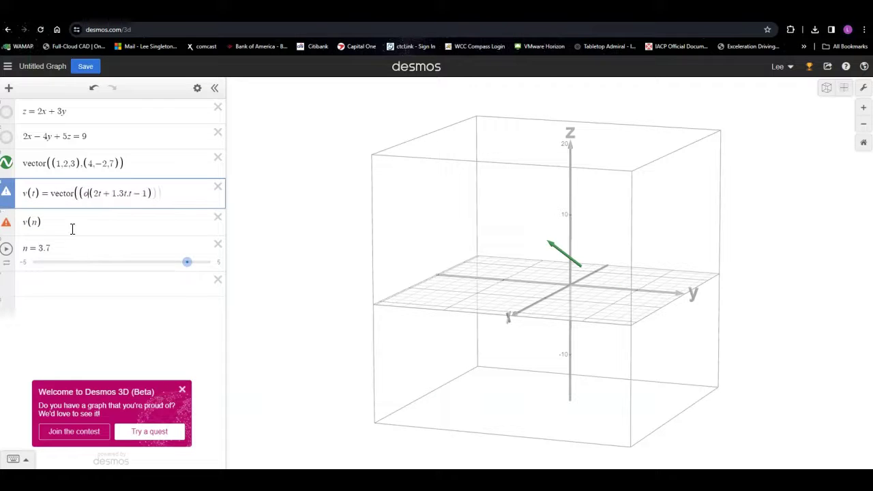
text(0)
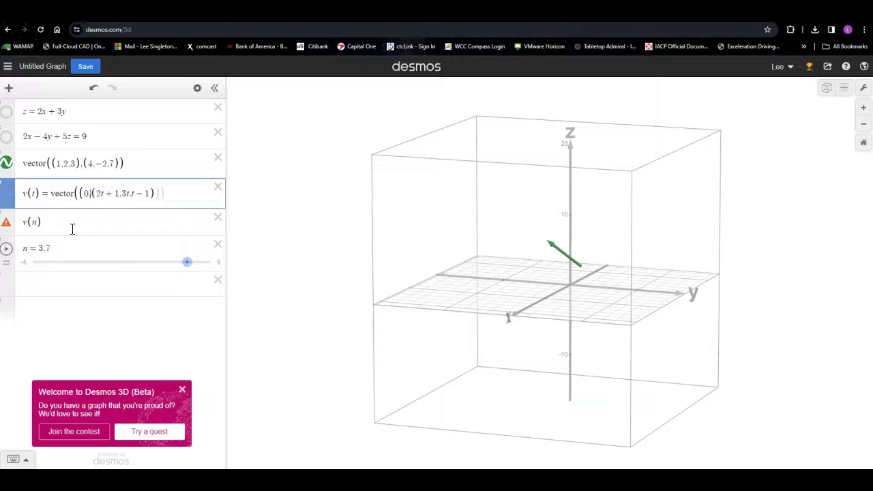
text(,0,0)
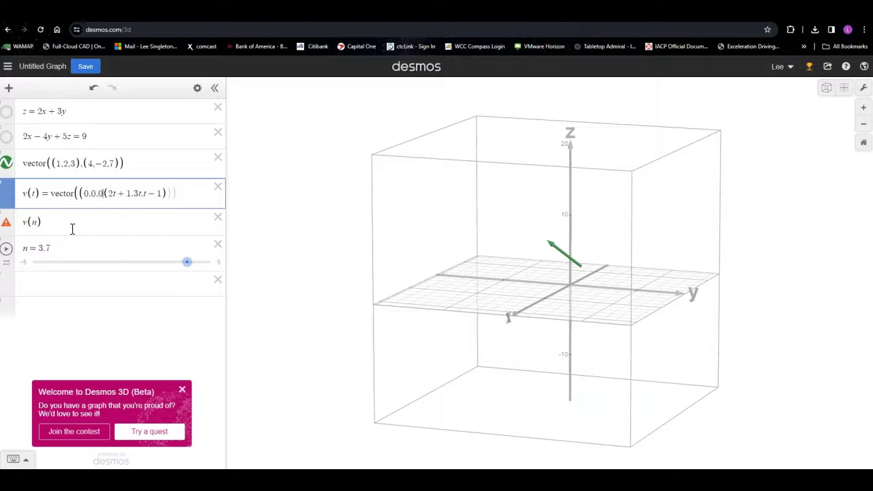
text(),)
click(185, 191)
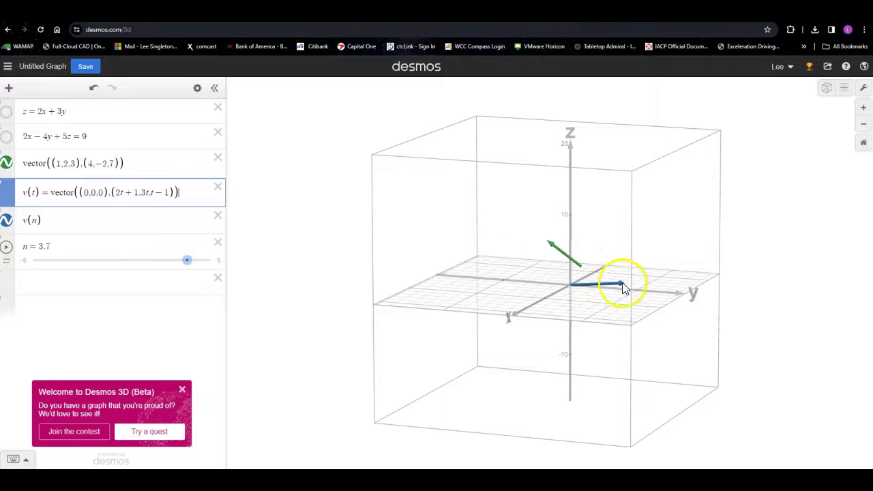
drag(188, 262, 203, 274)
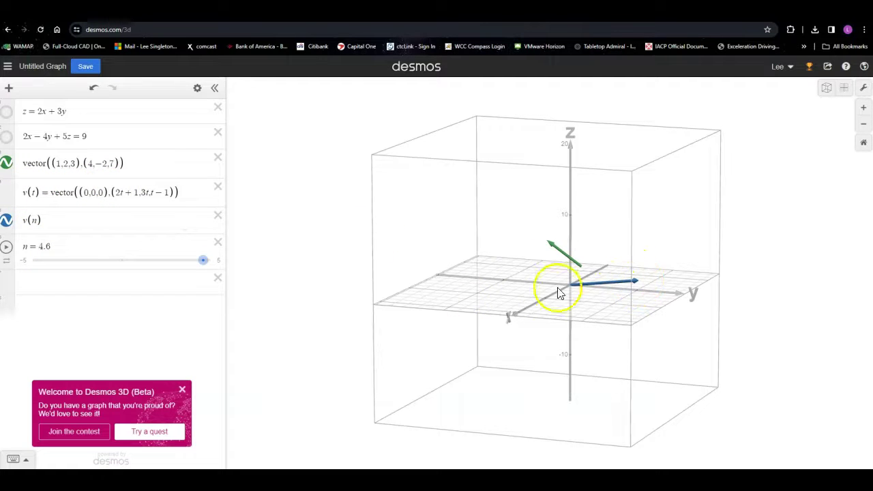
Graph the parametric line (2t + 1,3t,t − 1) as a new expression below the n slider.
click(76, 278)
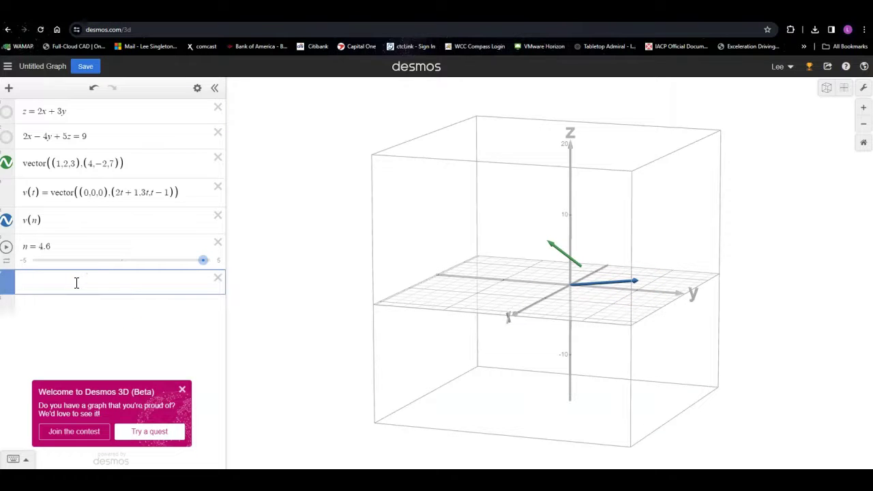
text(()
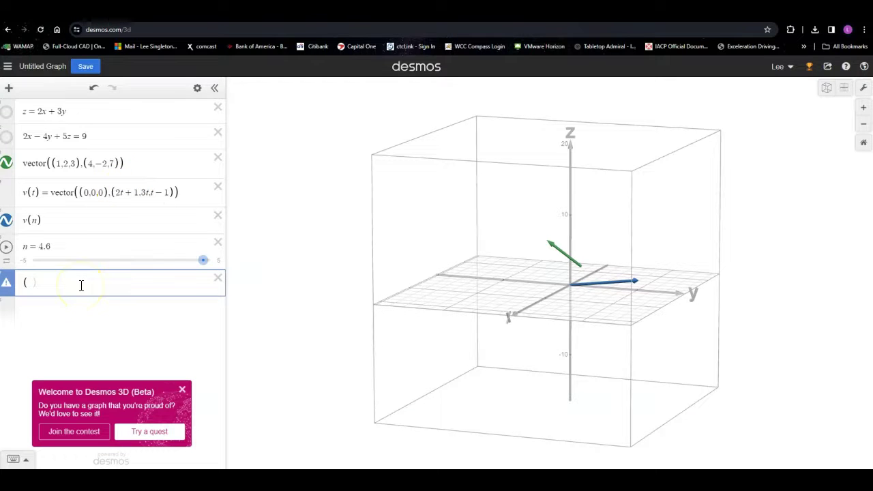
text(2t)
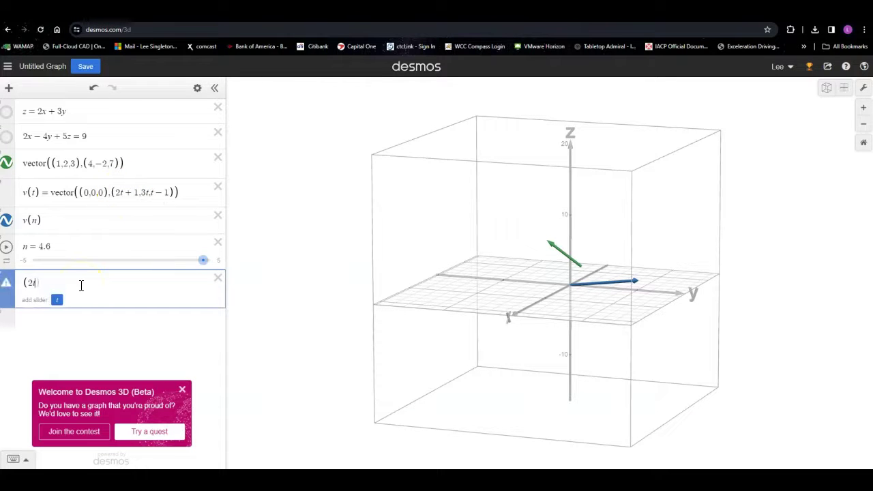
text(+1,3t,t)
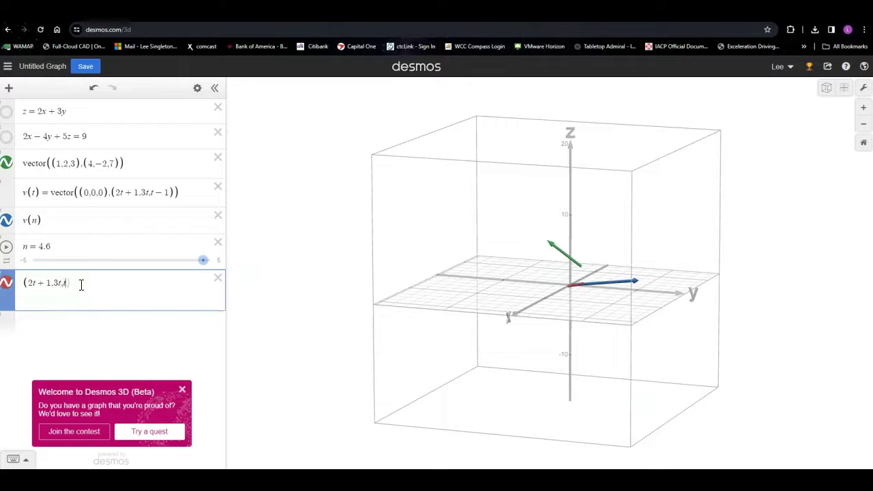
text(-1)
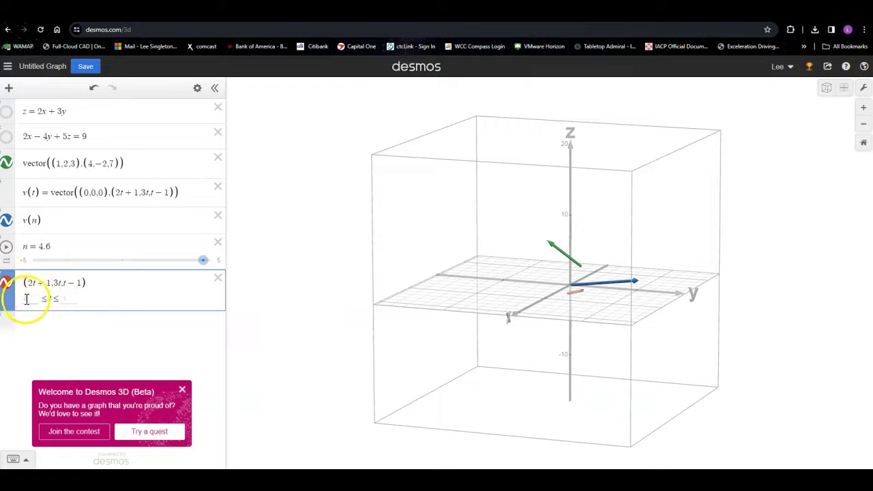
Set the parametric line's range to −10 ≤ t ≤ 10 and move the n slider to 4.
drag(594, 306, 667, 279)
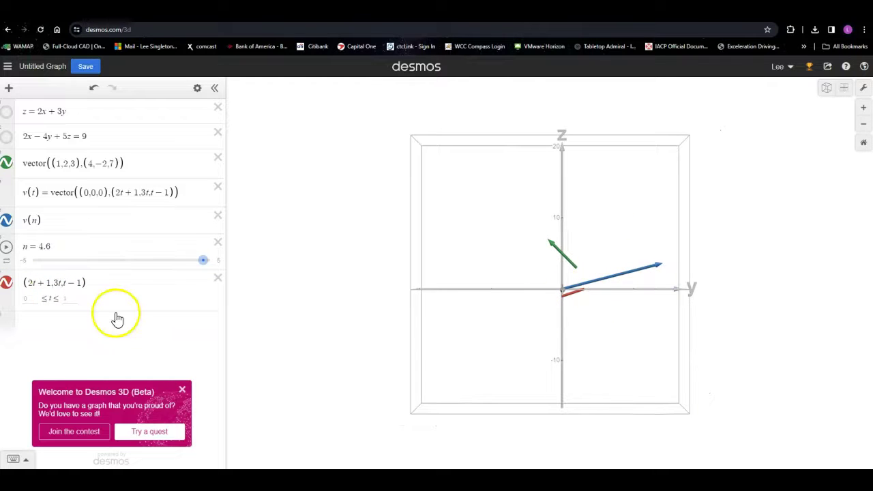
click(34, 298)
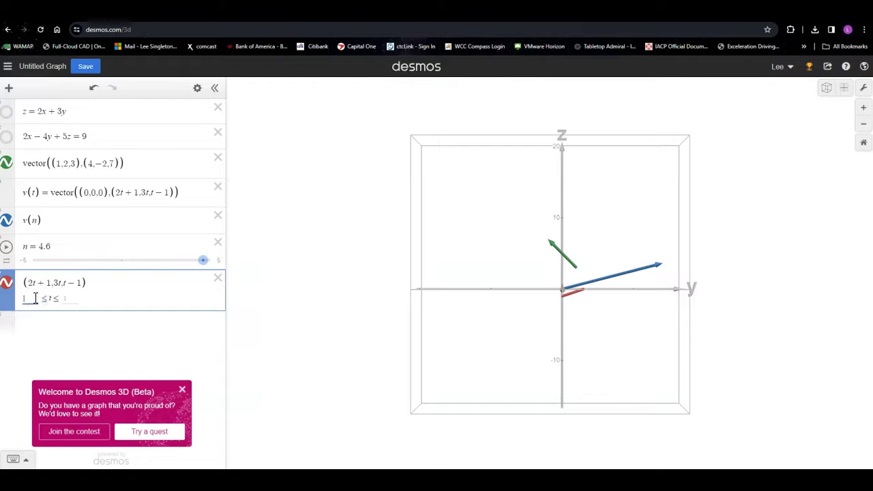
click(70, 298)
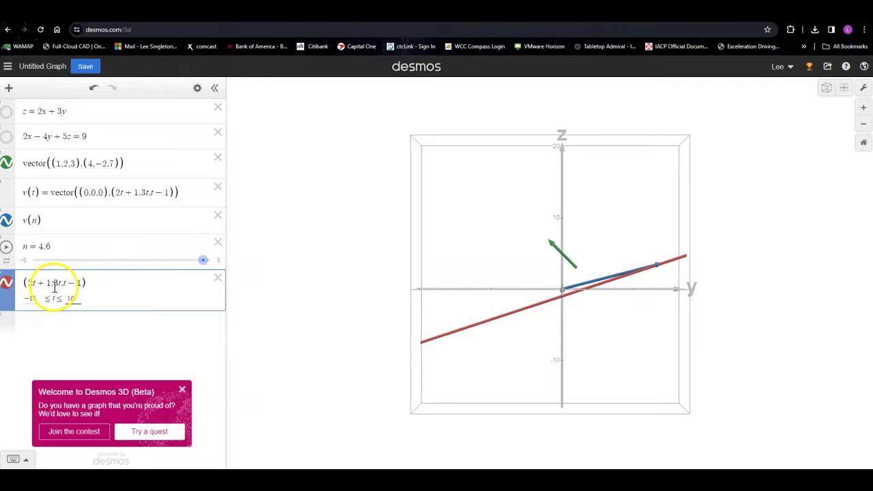
drag(559, 236, 625, 281)
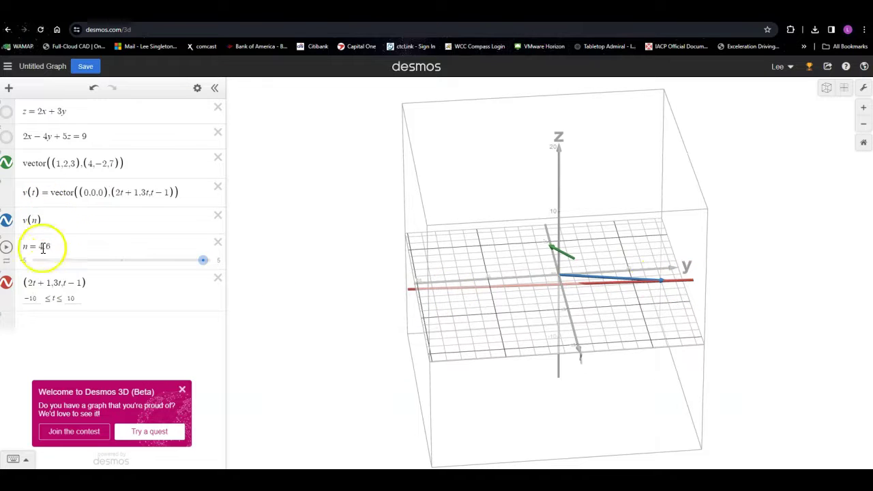
mouse_move(203, 261)
mouse_down()
mouse_move(17, 257)
mouse_move(210, 255)
mouse_move(18, 262)
mouse_move(150, 268)
mouse_move(192, 261)
mouse_up()
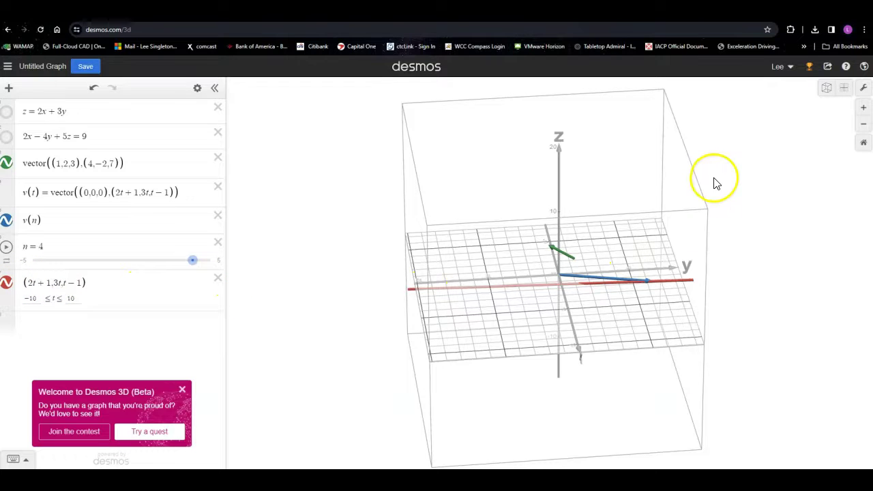
Turn on reverse contrast in the graph preferences to preview it, then turn it off again.
click(863, 88)
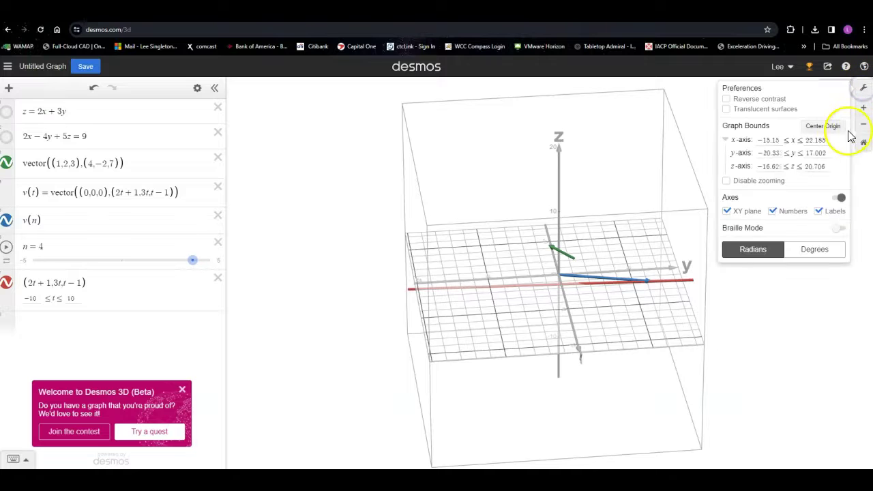
click(728, 99)
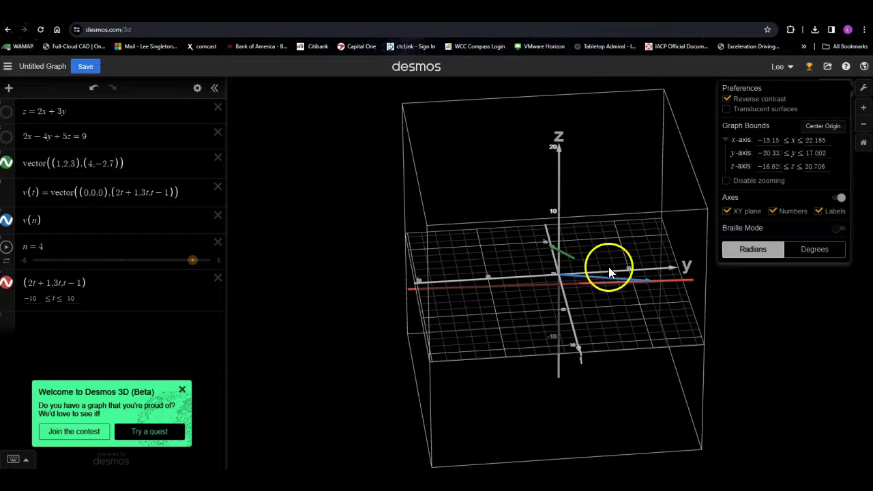
click(728, 99)
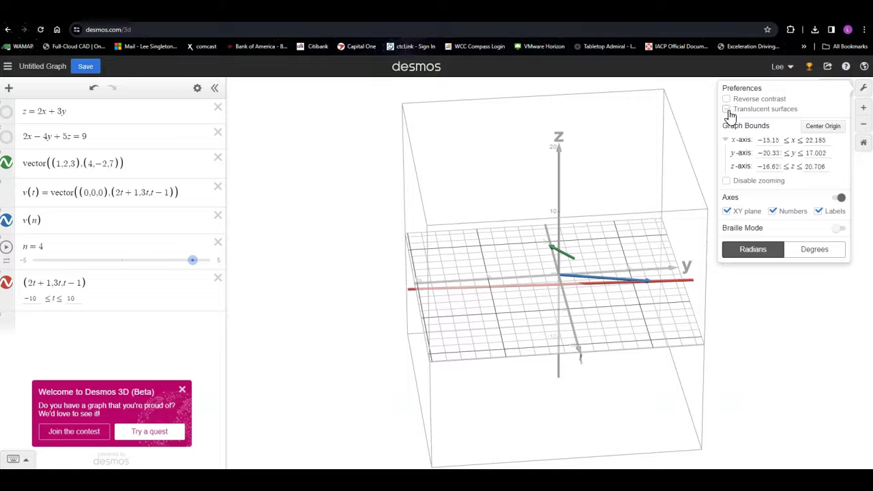
Show the plane z = 2x + 3y, try translucent surfaces on it, and restore the opaque surface and hidden plane.
click(6, 114)
drag(466, 236, 747, 205)
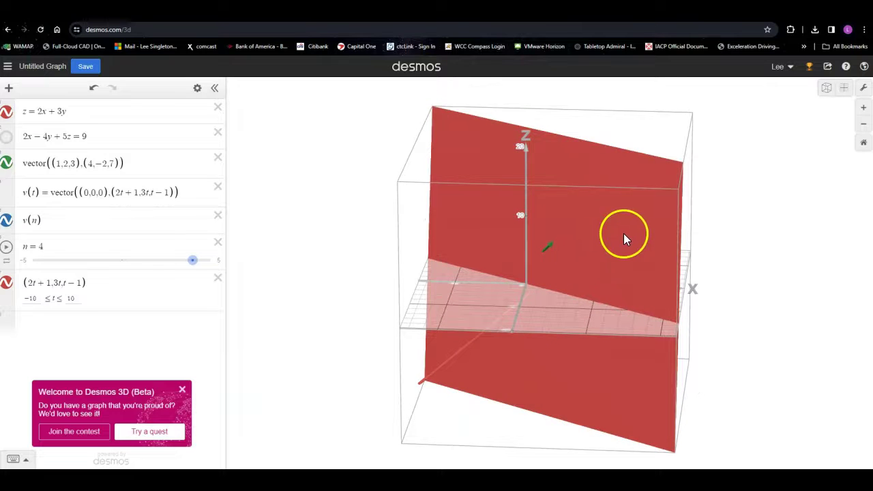
click(863, 88)
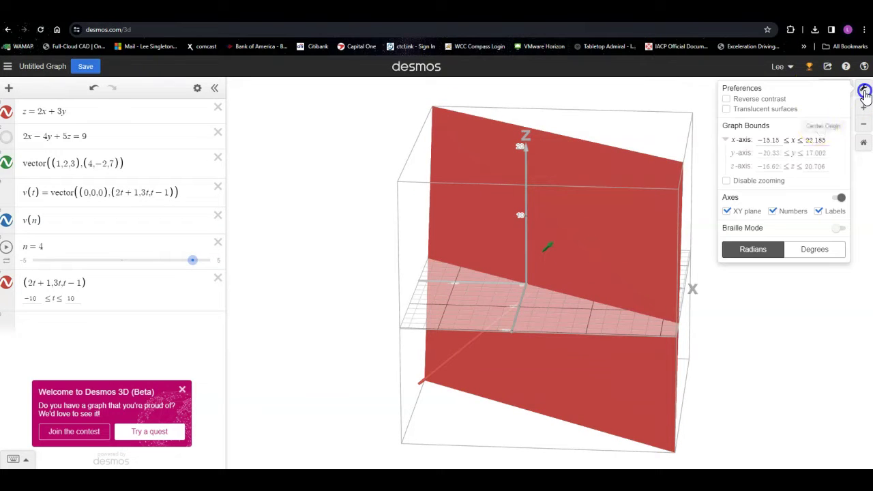
click(727, 110)
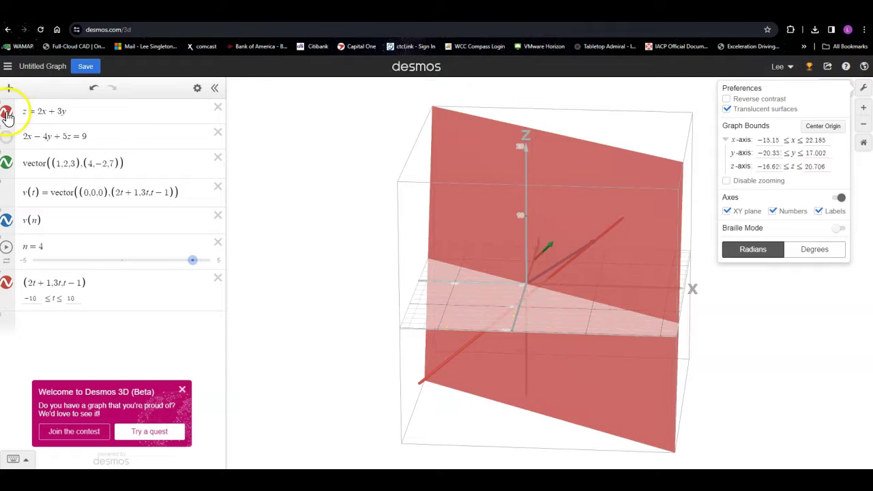
click(727, 109)
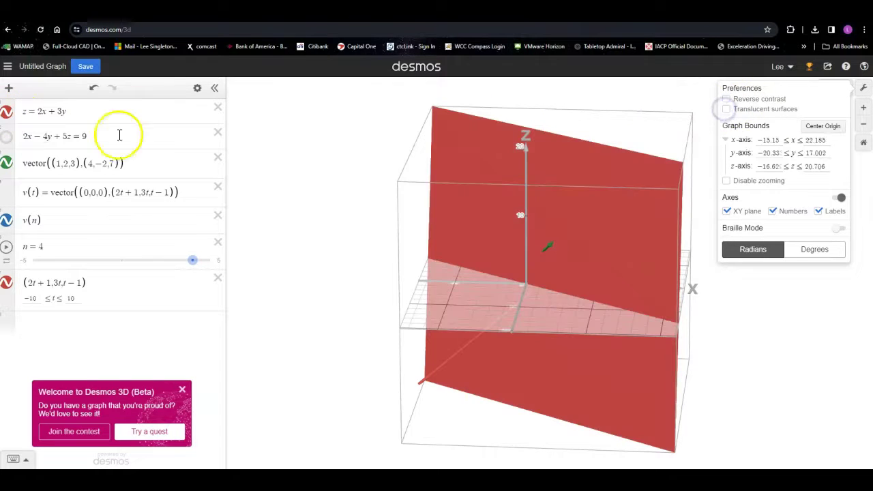
click(7, 112)
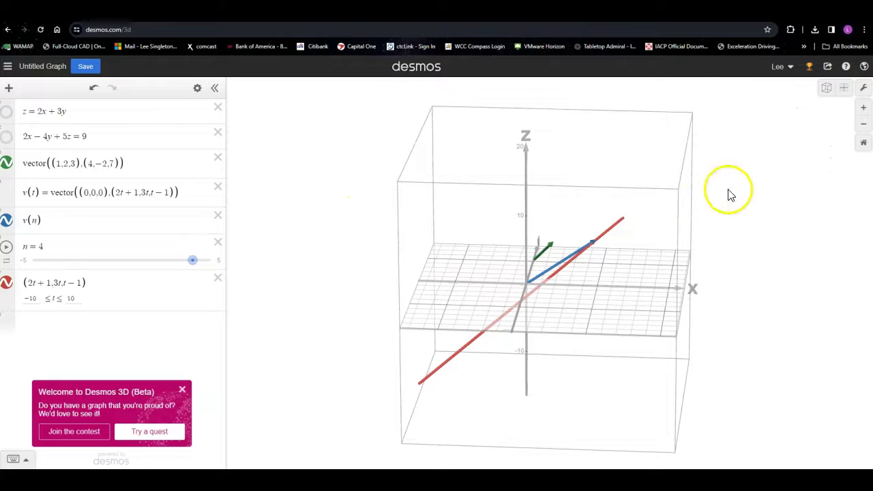
Hide the XY plane grid and show it again, try the axis labels option, and close the graph settings.
click(863, 89)
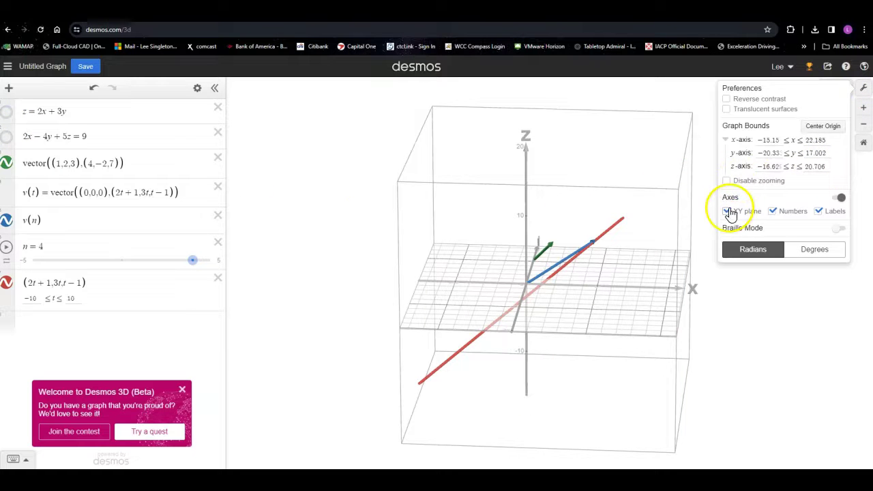
drag(630, 226, 635, 358)
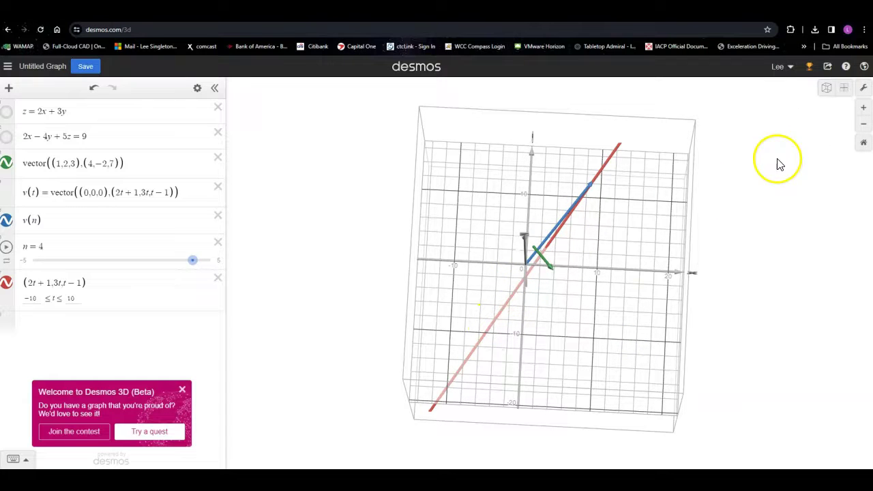
click(865, 90)
click(726, 211)
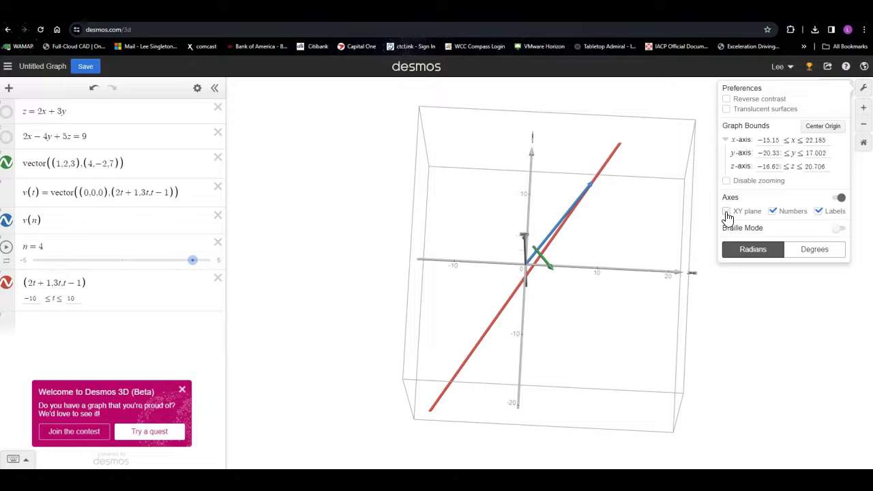
click(727, 212)
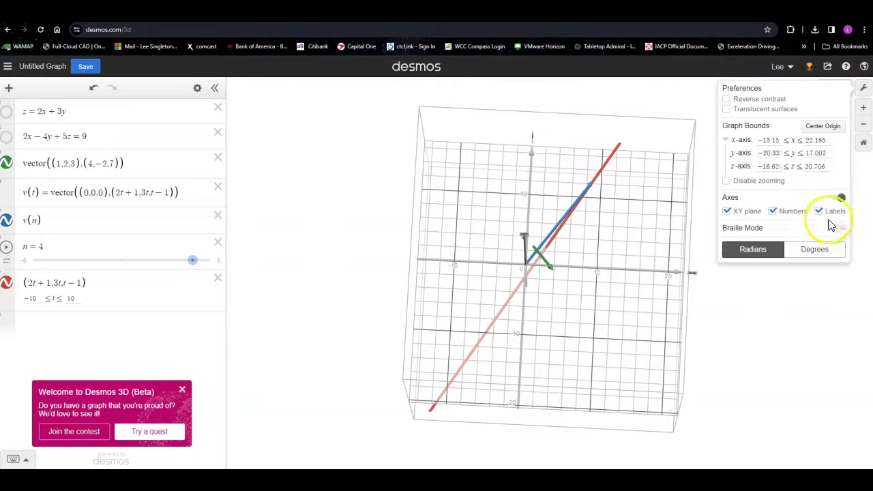
click(819, 213)
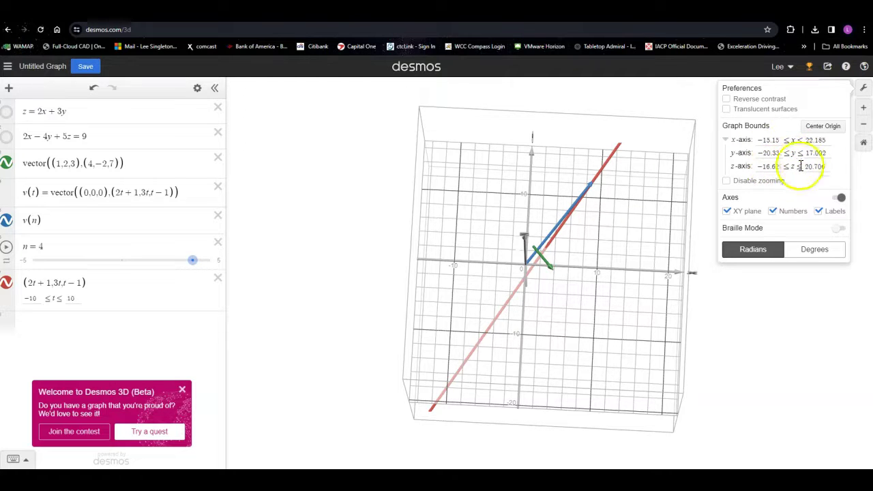
click(780, 309)
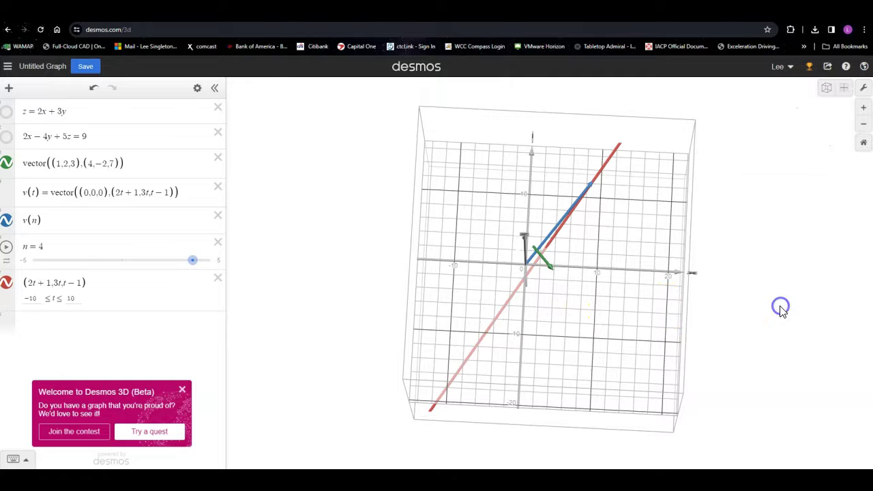
Name the vector from (1,2,3) to (4,−2,7) a by adding "a =" in front of its expression.
drag(607, 334, 545, 231)
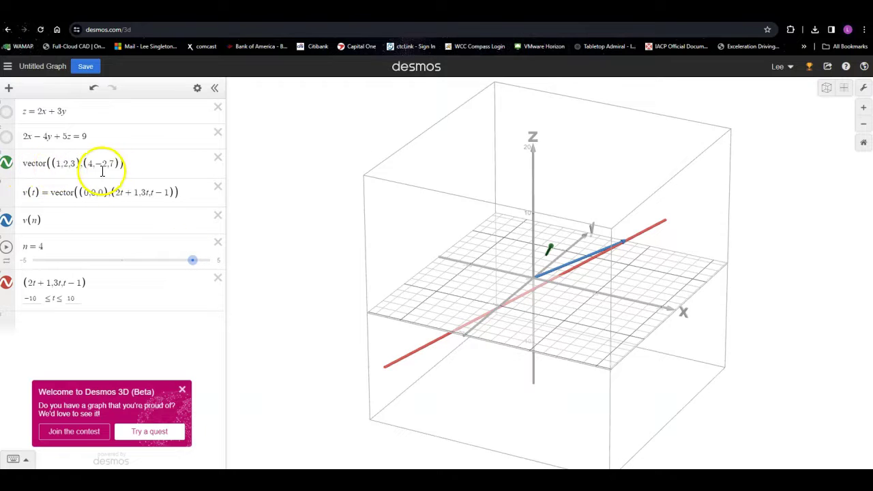
click(25, 165)
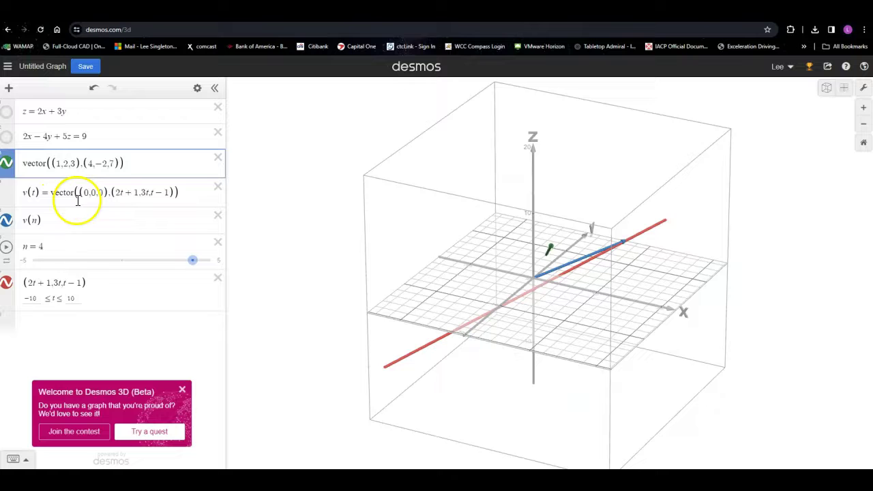
click(141, 167)
key(Home)
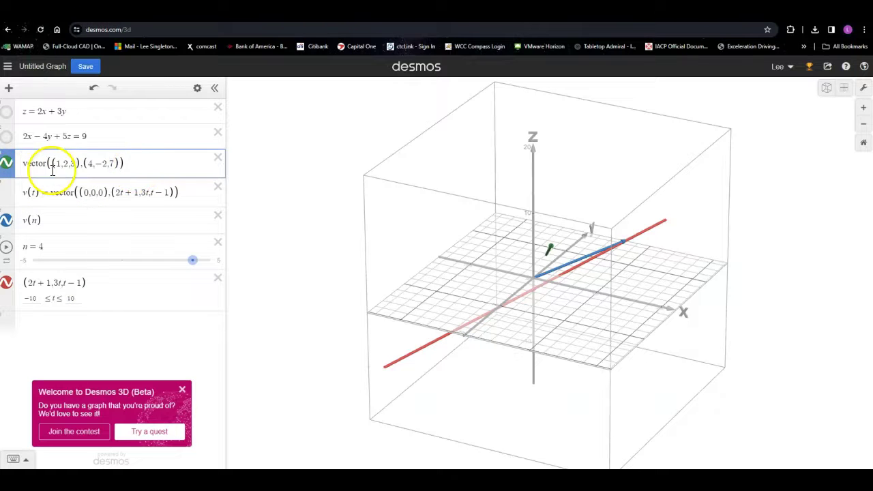
text(a )
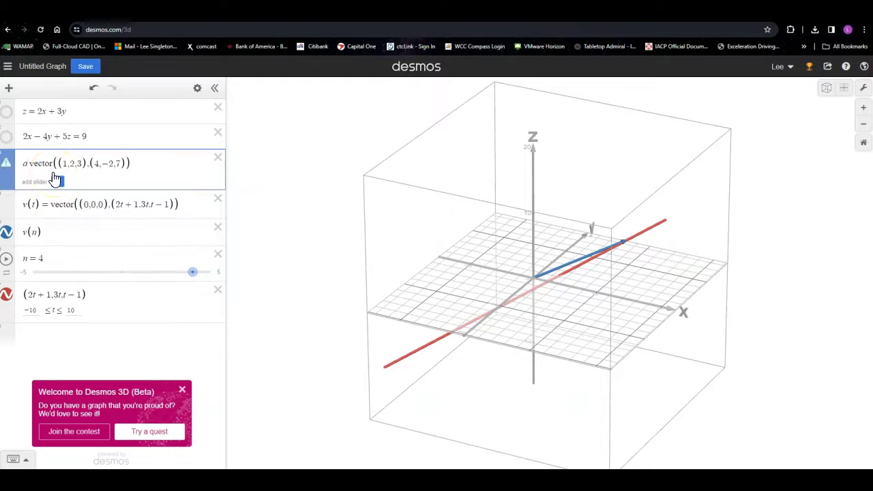
text(=)
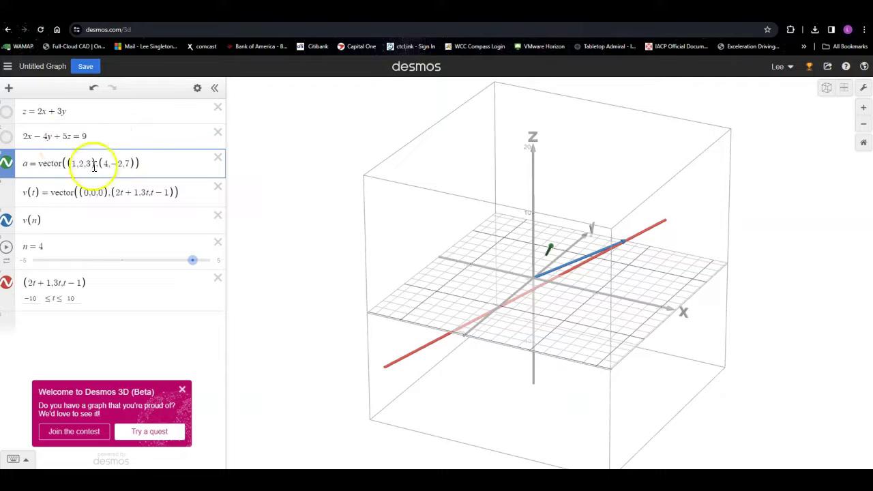
Hide v(n) and the parametric line, and add the new expression b = vector((1,2,3),(−1,5,−2)).
click(6, 221)
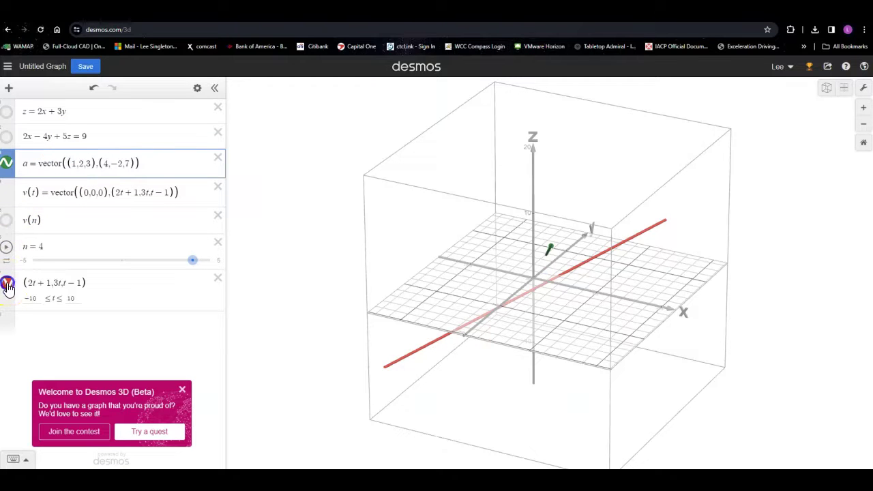
click(6, 282)
click(42, 326)
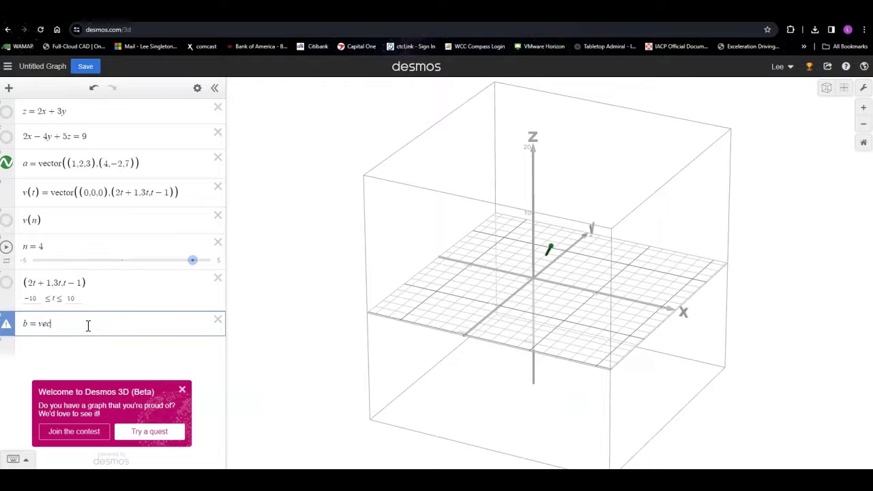
text(b = vector()
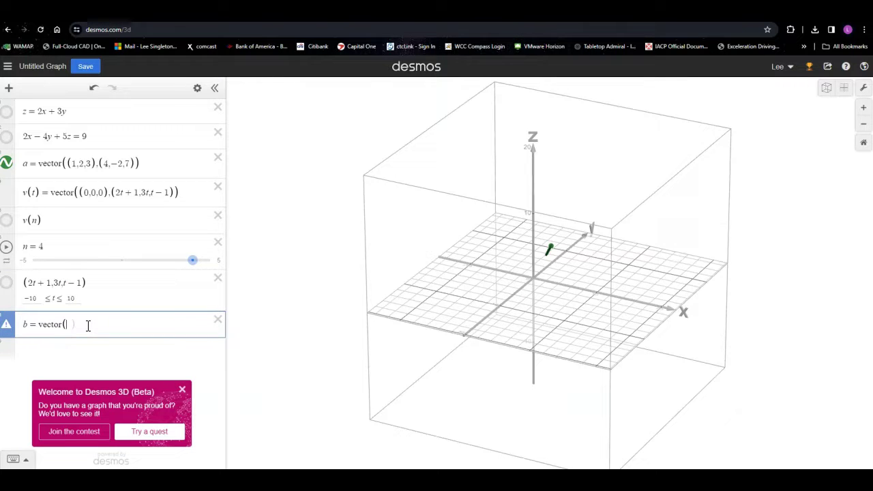
text((1,2,3),(−1,5,−2)
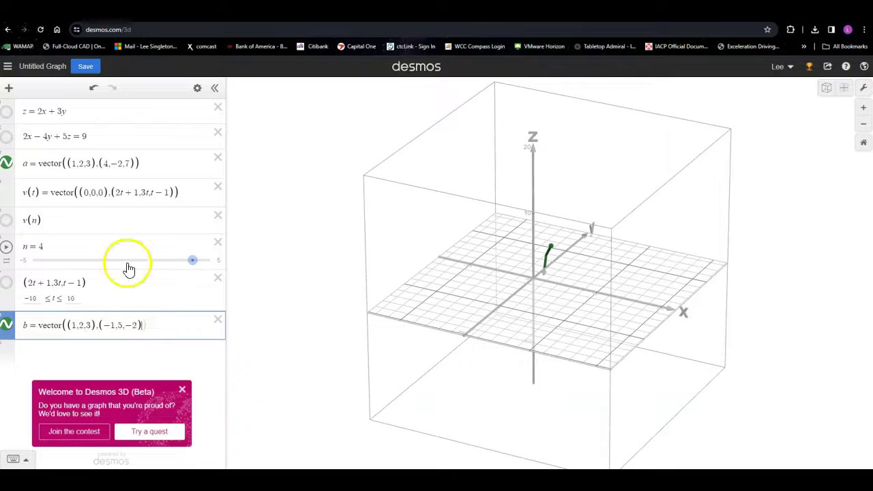
Change the color of vector b to orange and check both vectors in the graph.
click(197, 88)
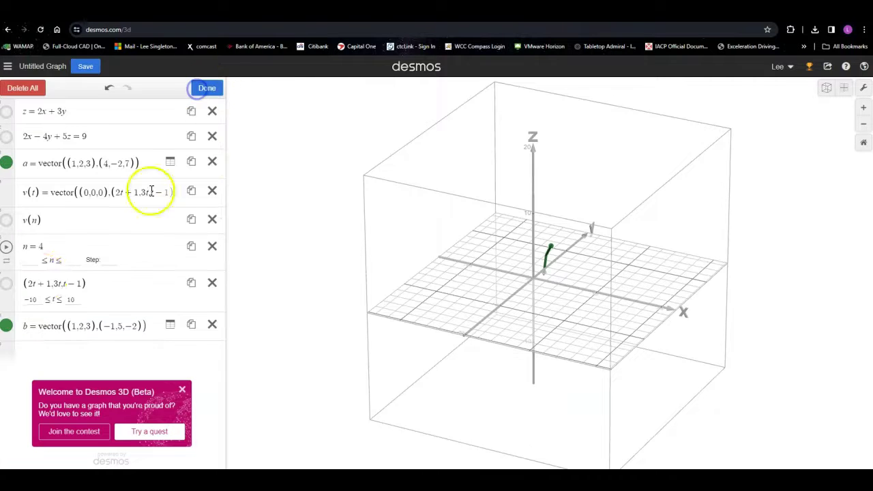
click(7, 327)
click(75, 355)
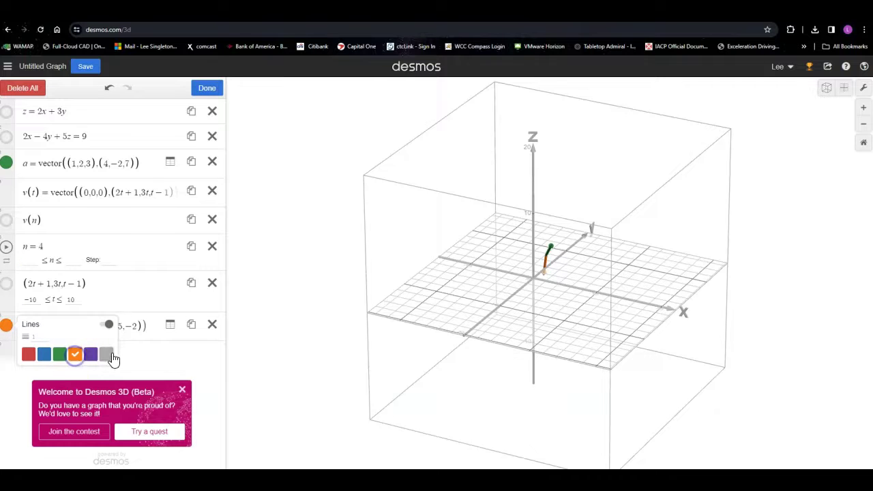
click(295, 294)
drag(595, 298, 346, 219)
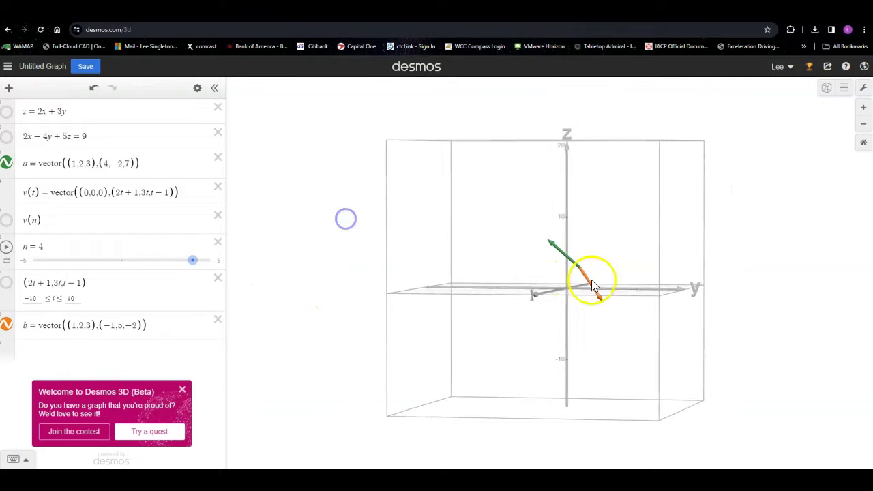
Add the dot product a · b and the cross product a × b as two new expressions.
click(73, 352)
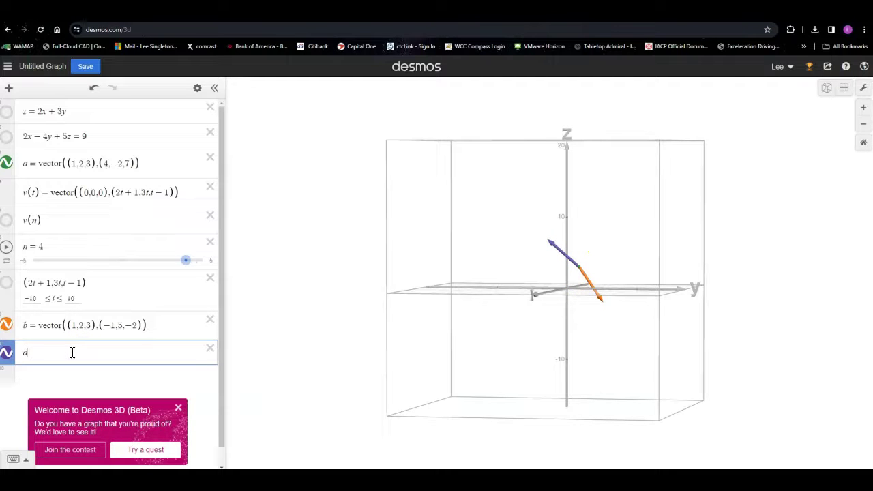
text(a*b)
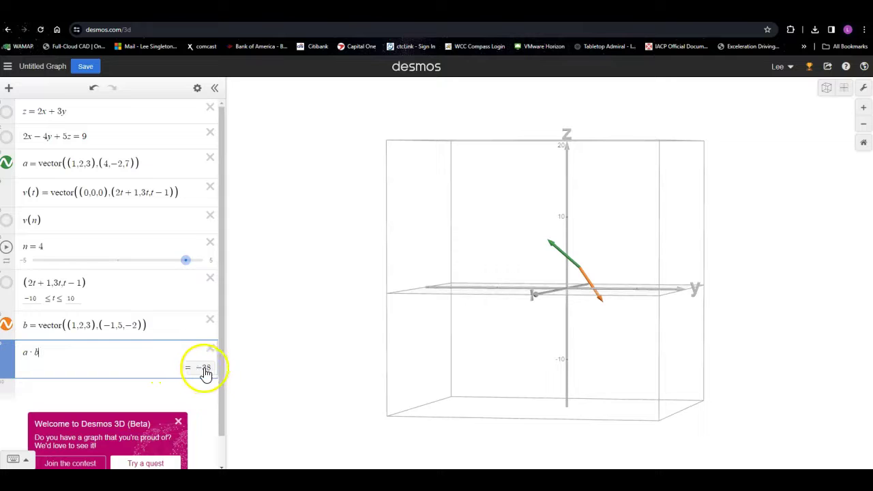
click(68, 387)
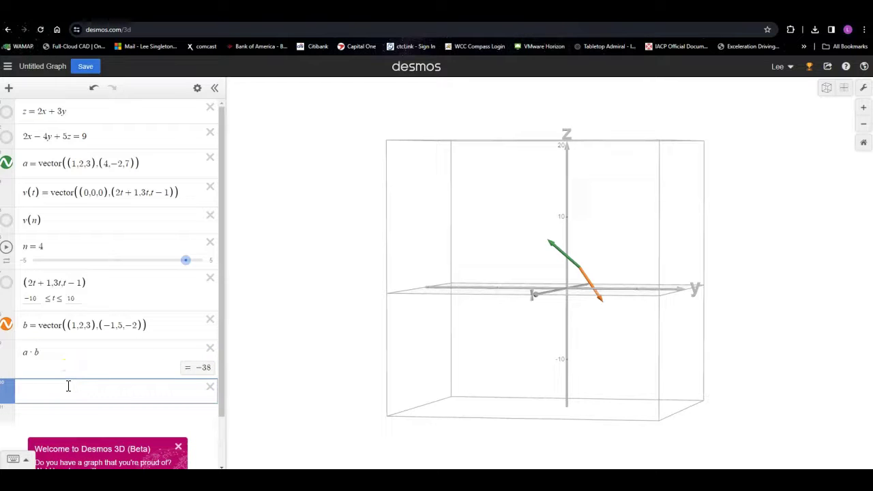
text(a cro)
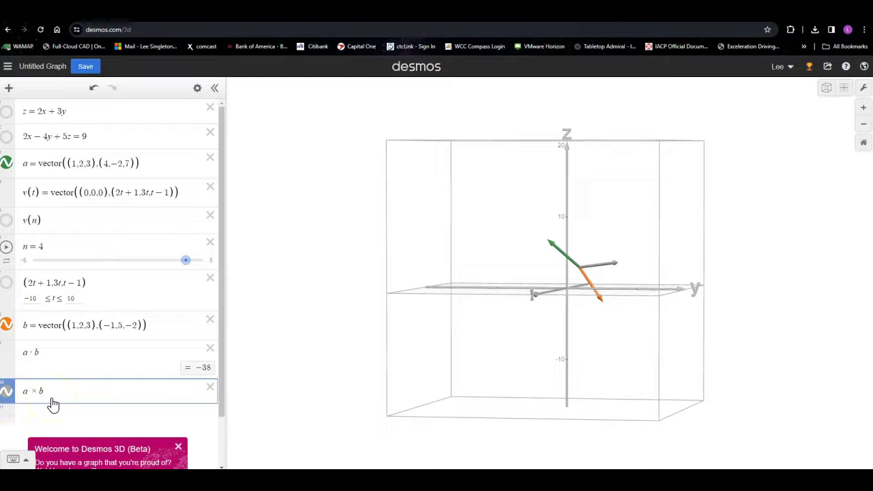
Examine the direction of the cross product vector relative to vectors a and b from several angles.
drag(610, 266, 756, 283)
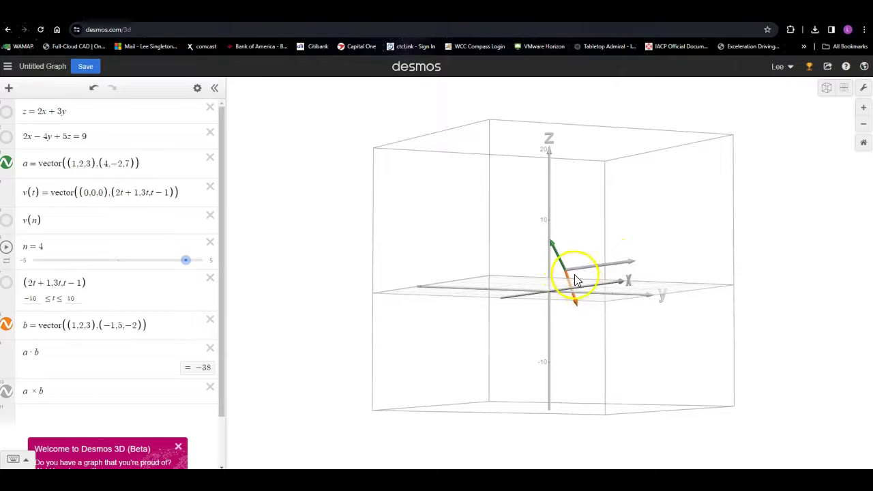
drag(629, 253, 460, 285)
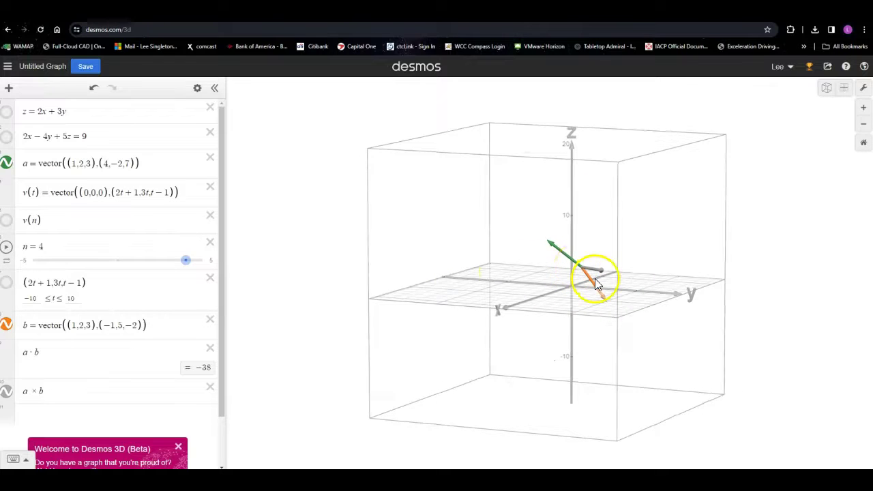
drag(597, 256, 573, 277)
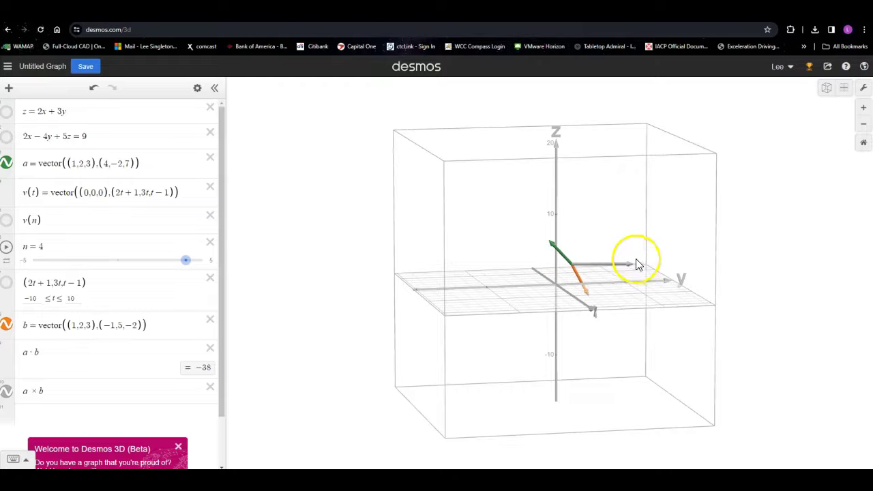
click(72, 393)
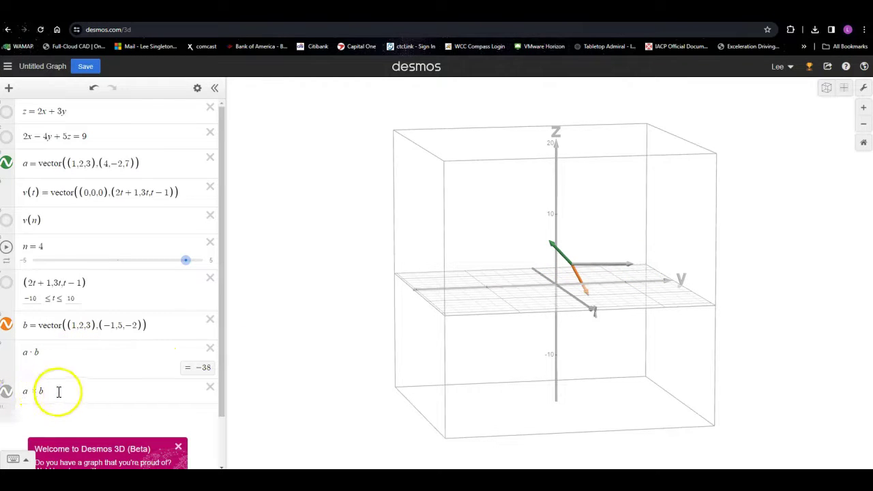
click(588, 244)
drag(588, 244, 684, 243)
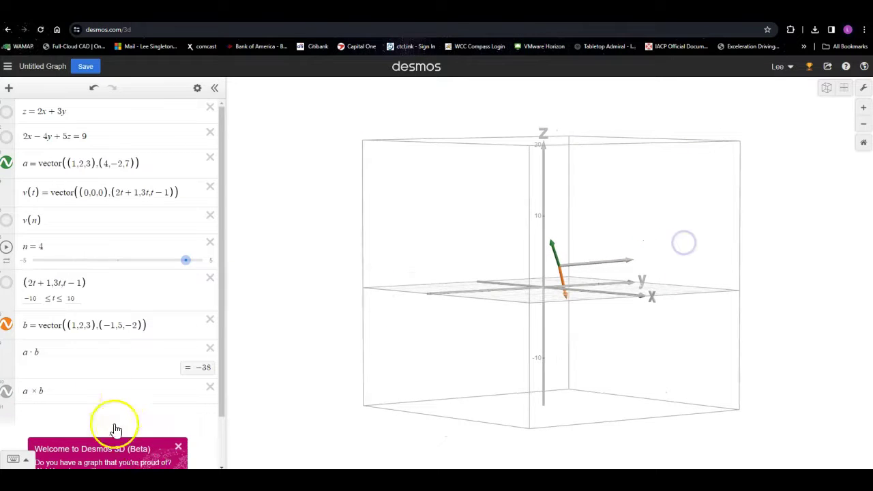
Add a new expression i that defines the unit vector from the origin to (1,0,0).
scroll(82, 398, down, 1)
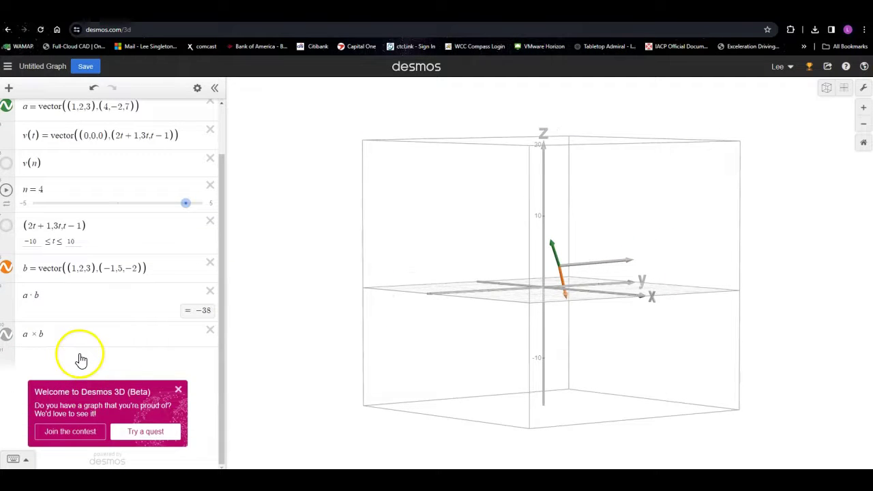
click(80, 361)
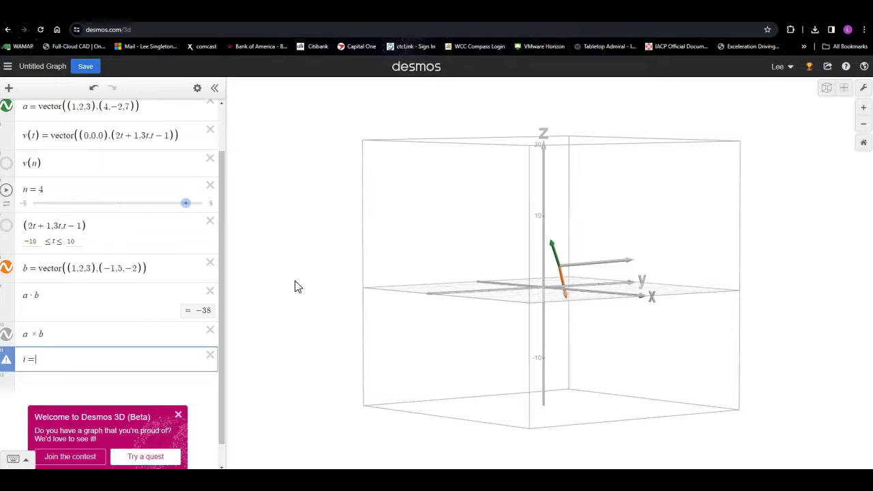
text(or(0,0,0)
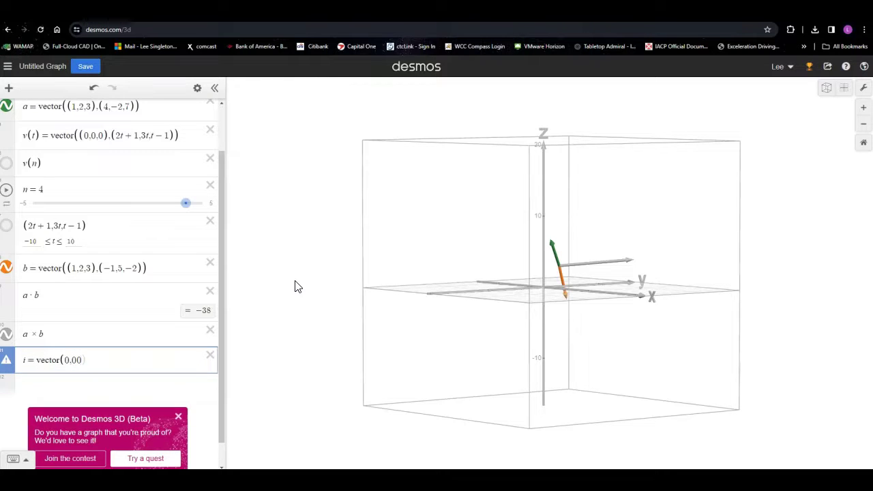
click(65, 360)
text(()
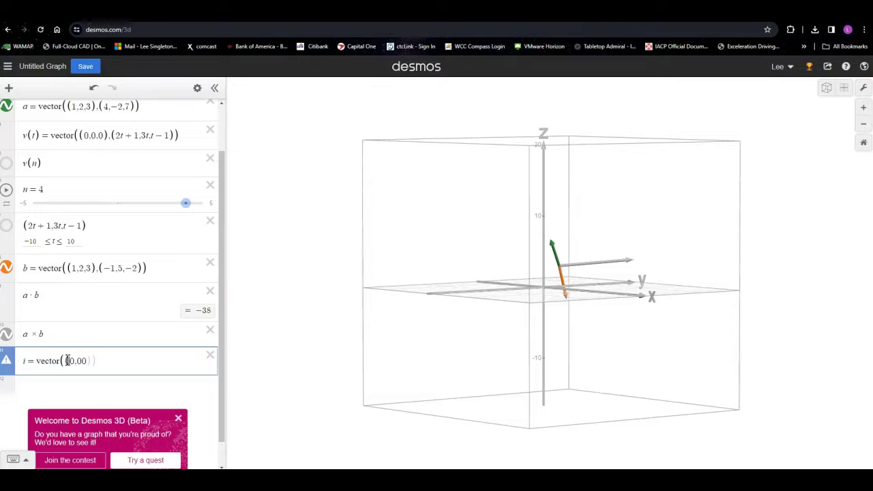
click(88, 360)
text(,(1,0,0)
Check the error on expression i and add the missing comma so its start point reads (0,0,0).
mouse_move(7, 362)
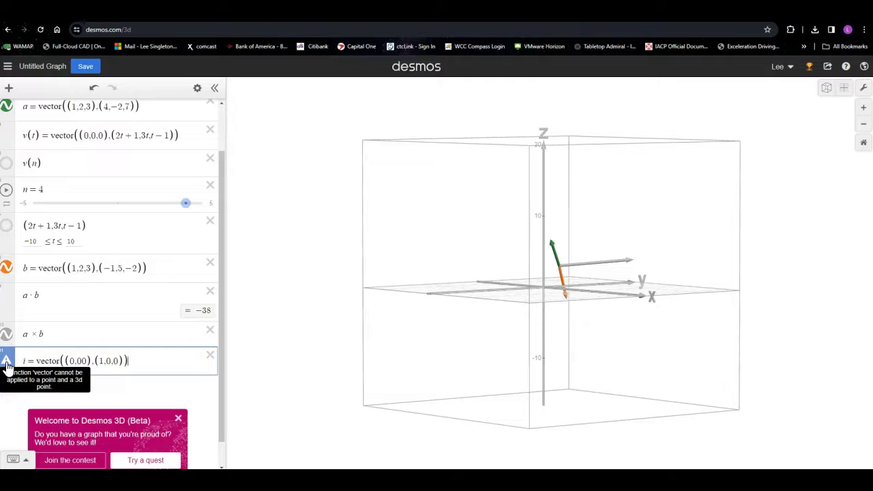
click(6, 360)
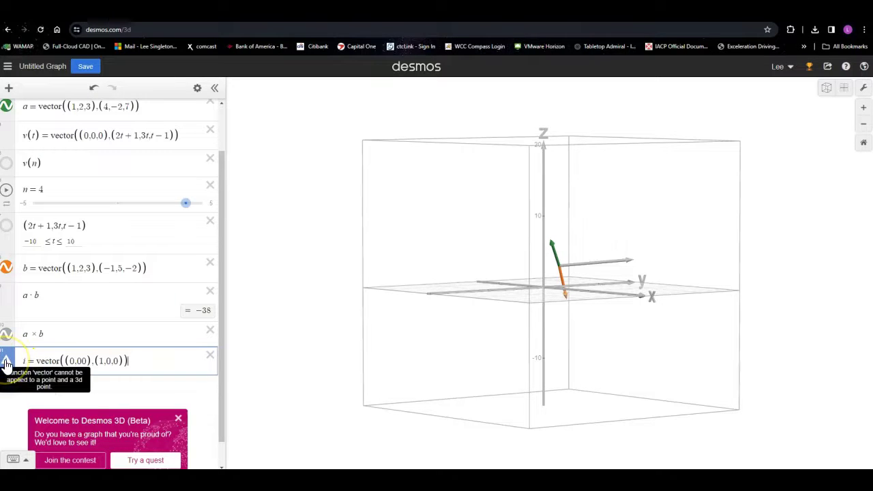
click(63, 360)
click(82, 360)
text(0)
click(54, 360)
Add the unit vector j = vector((0,0,0),(0,1,0)) as a new expression and inspect it near the origin.
click(27, 384)
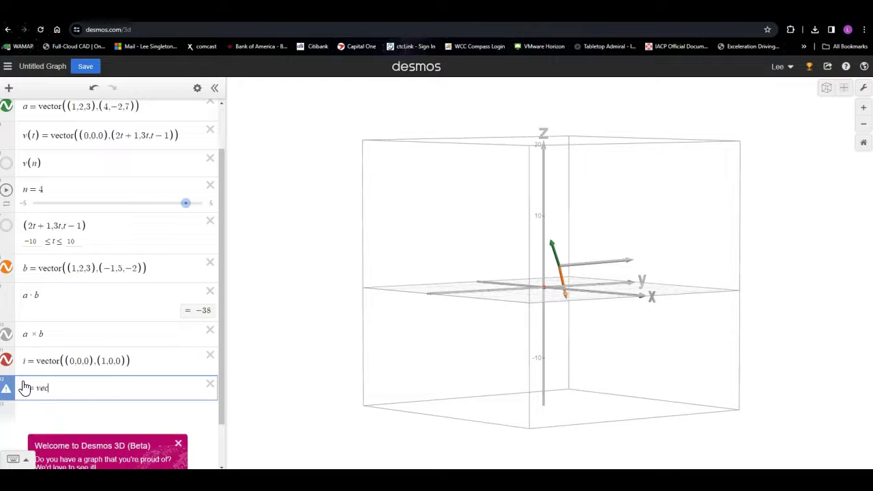
text(j = vector(()
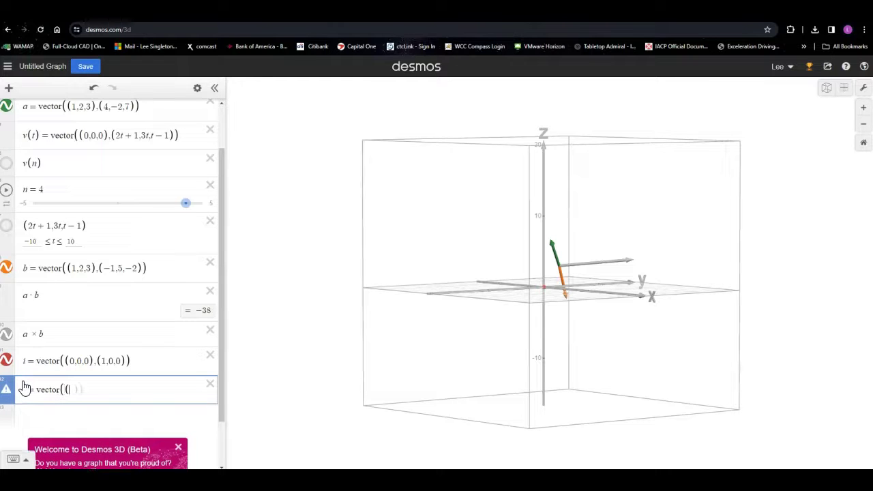
text(0,)
text(0,0),(0,1,0)
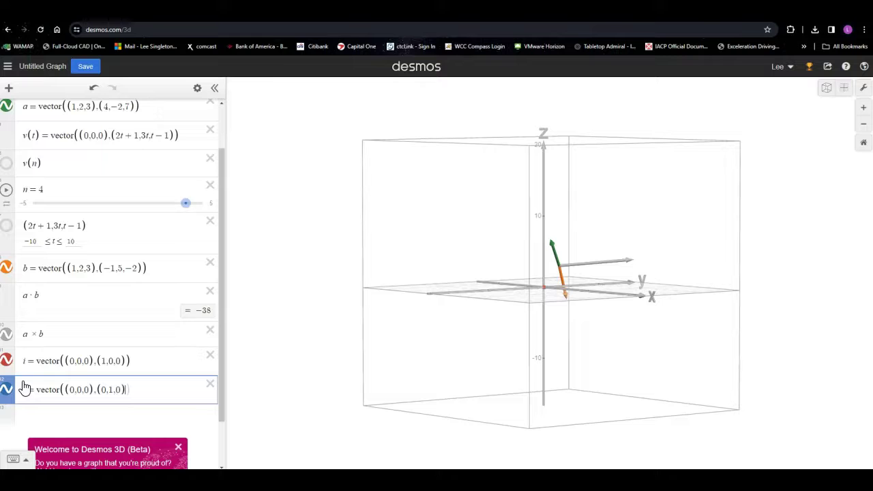
click(539, 297)
scroll(547, 287, up, 2)
mouse_move(555, 273)
mouse_down()
mouse_move(599, 340)
mouse_move(560, 261)
mouse_move(552, 278)
mouse_up()
Add the unit vector k = vector((0,0,0),(0,0,1)) as a new expression.
click(54, 413)
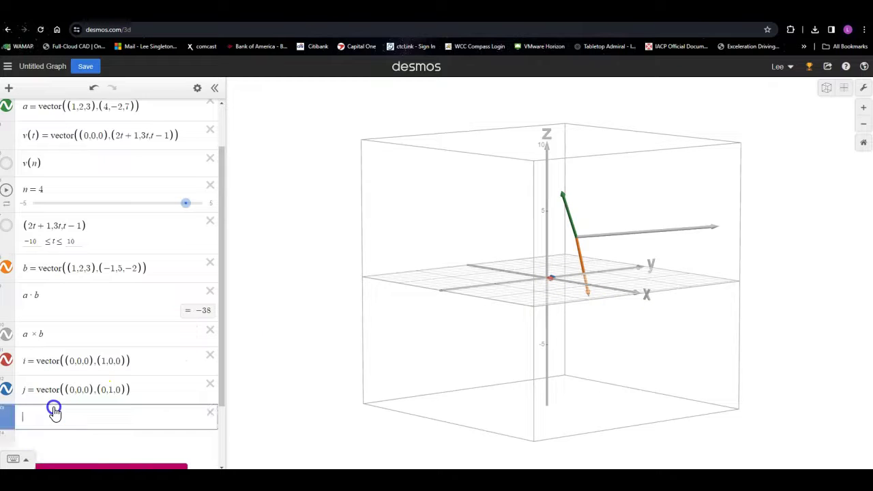
text(k )
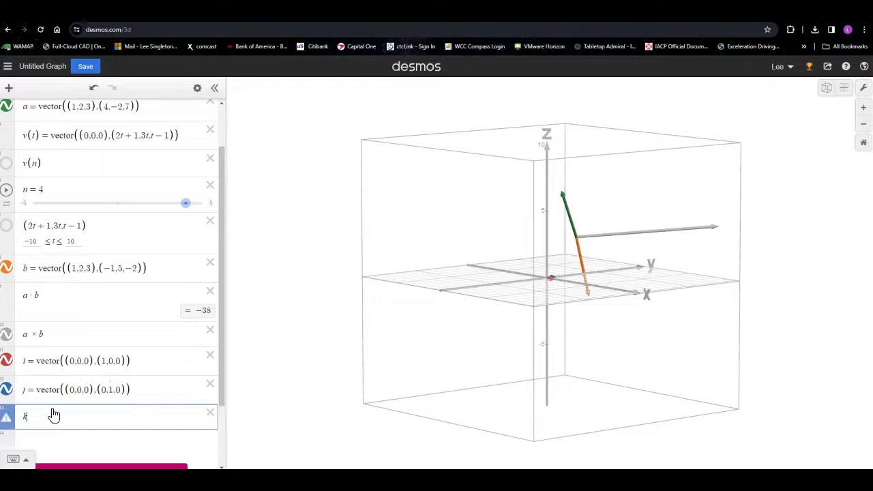
text(= vector()
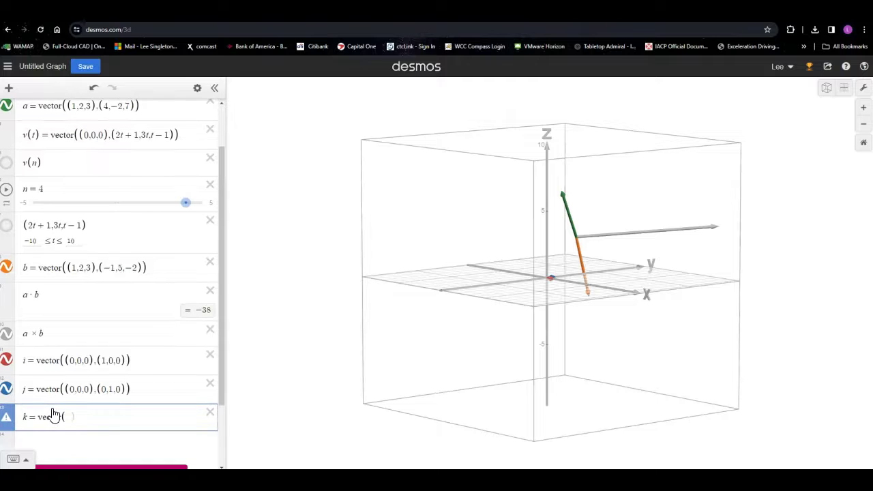
text((0,0,0),()
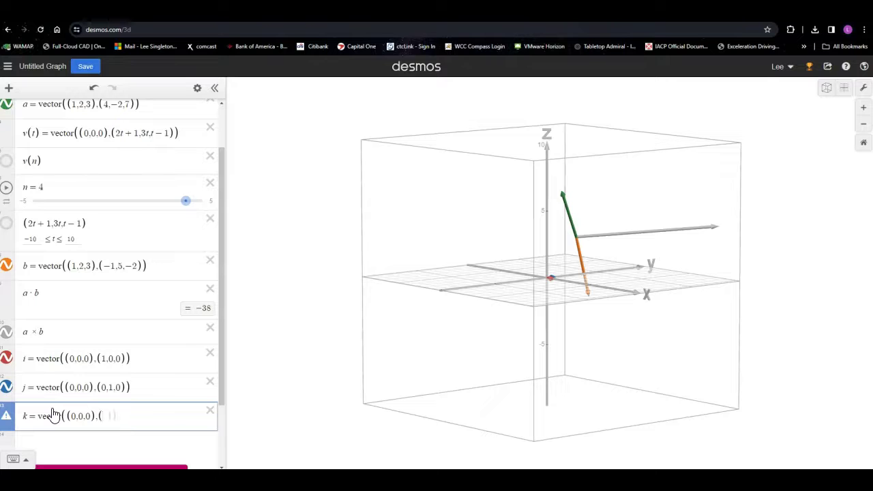
text(,0,1)
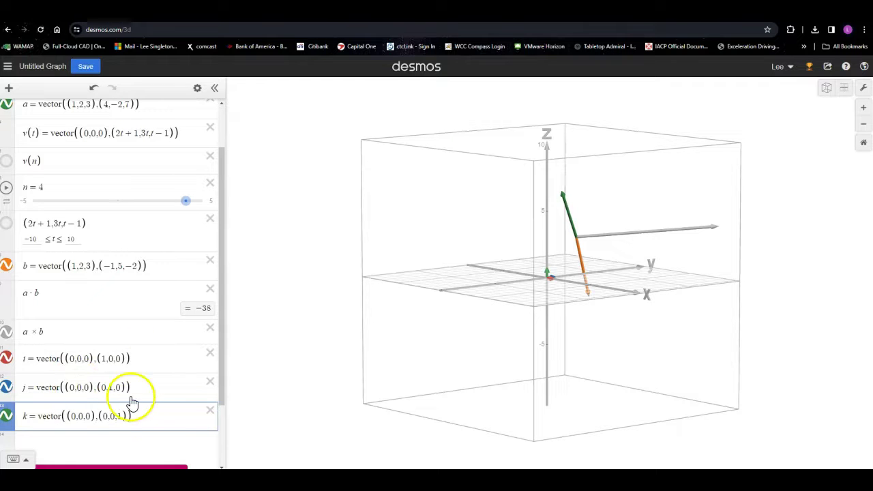
Add the expression (a × b) · i to compute the x-component of the cross product.
scroll(111, 384, down, 2)
click(85, 354)
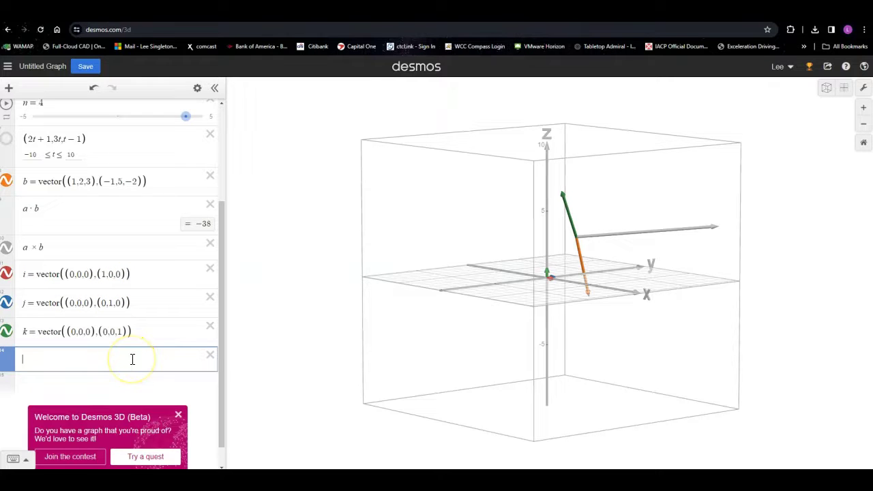
text((a)
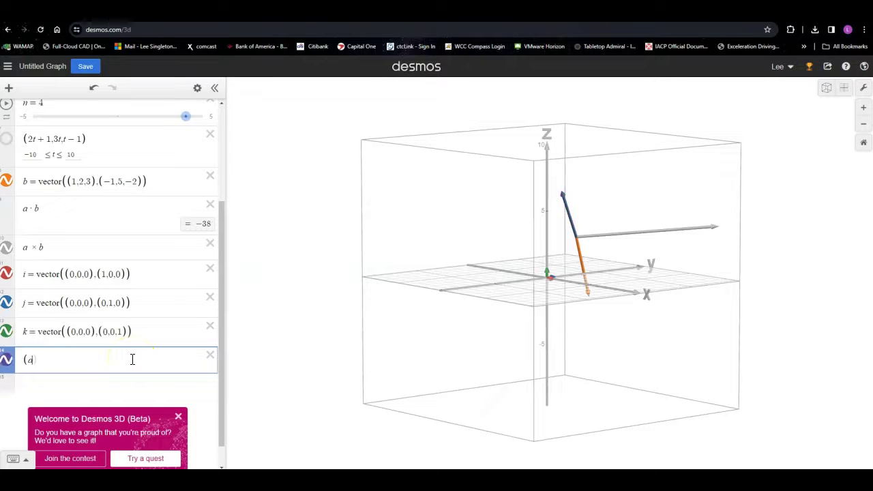
text( cros)
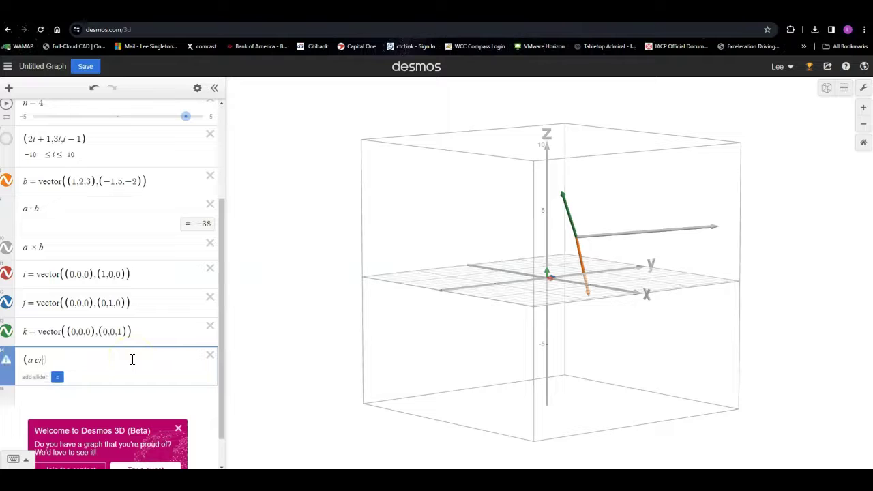
text(s b)
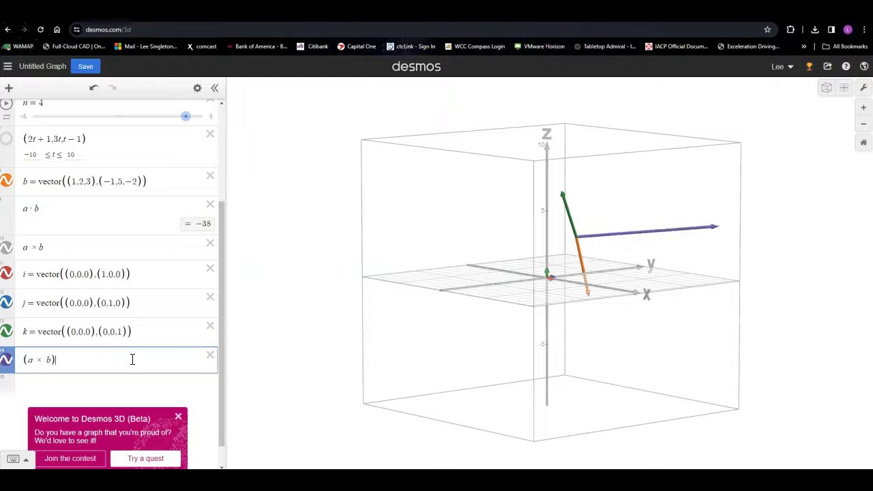
text()*)
text(i)
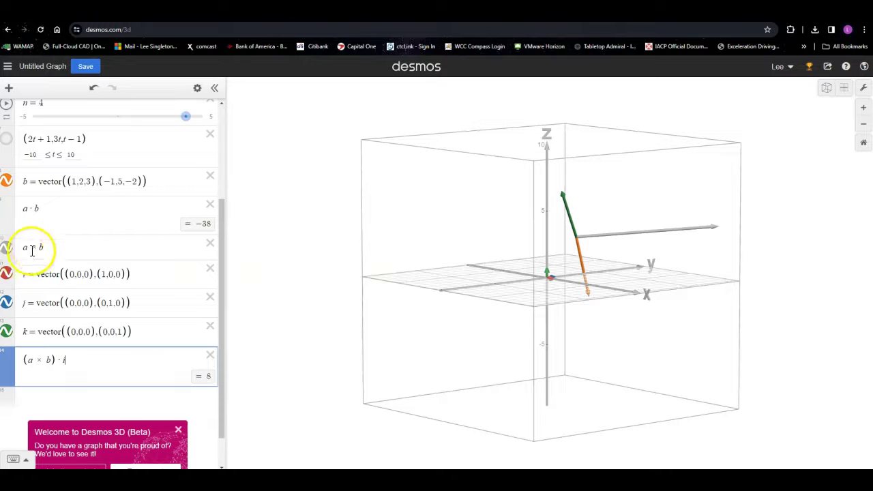
Add the expression (a × b) · j to compute the y-component of the cross product.
click(34, 396)
text(()
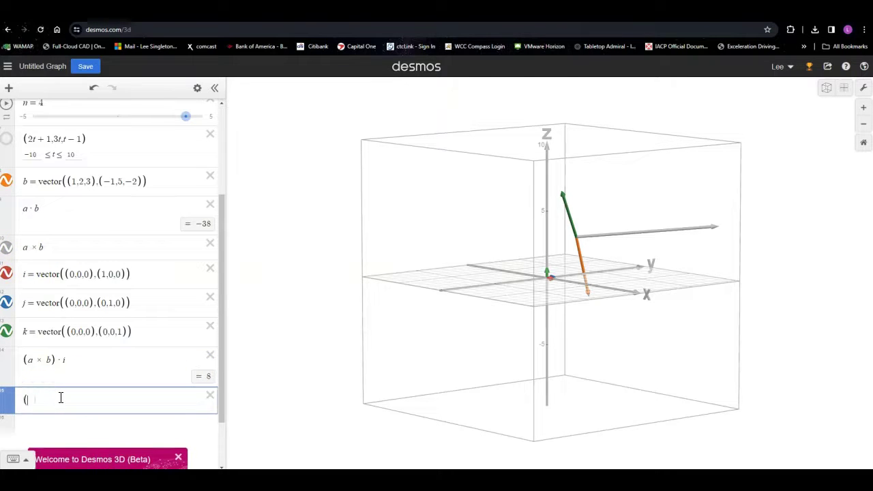
text(a co)
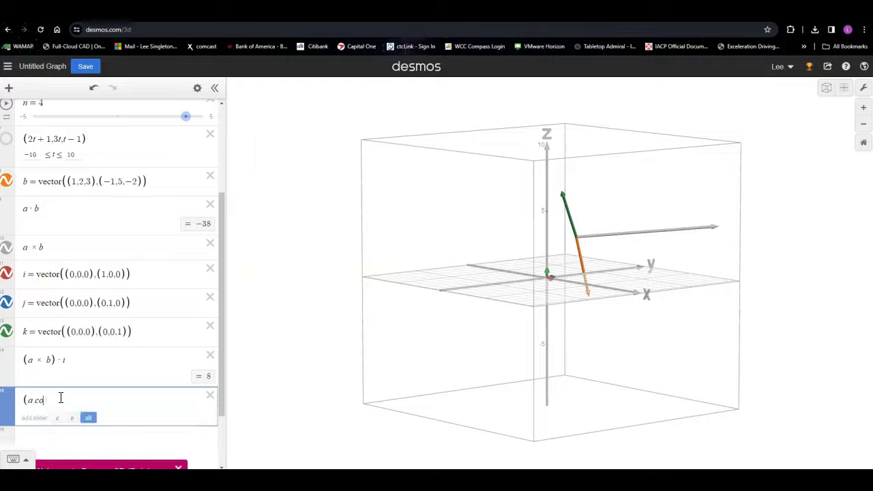
text(oss)
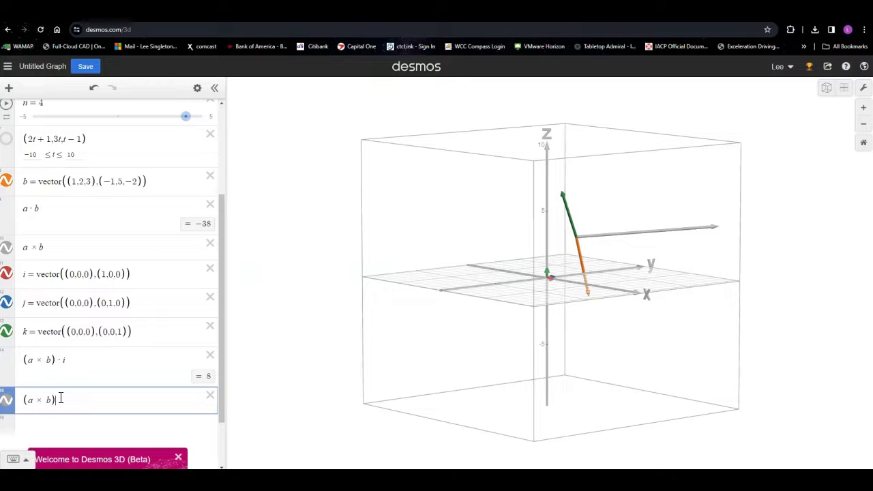
text(*j)
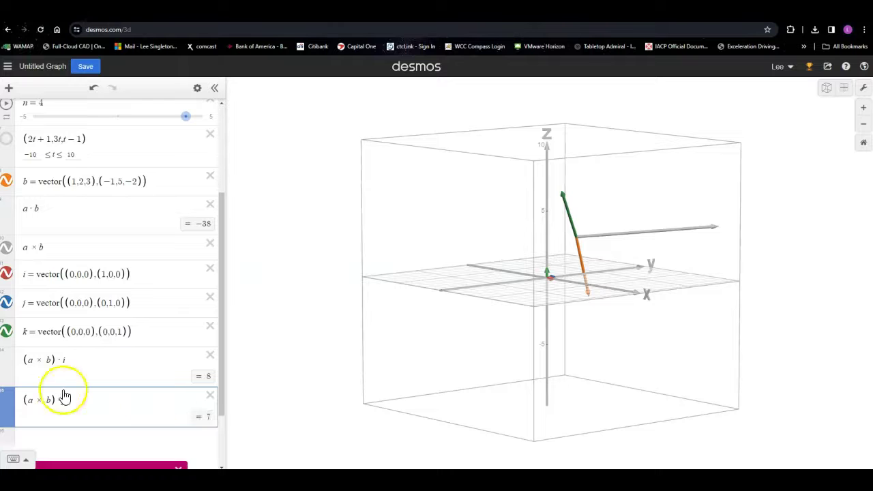
Add the expression (a × b) · k for the cross product's z-component and review the expression list.
click(132, 438)
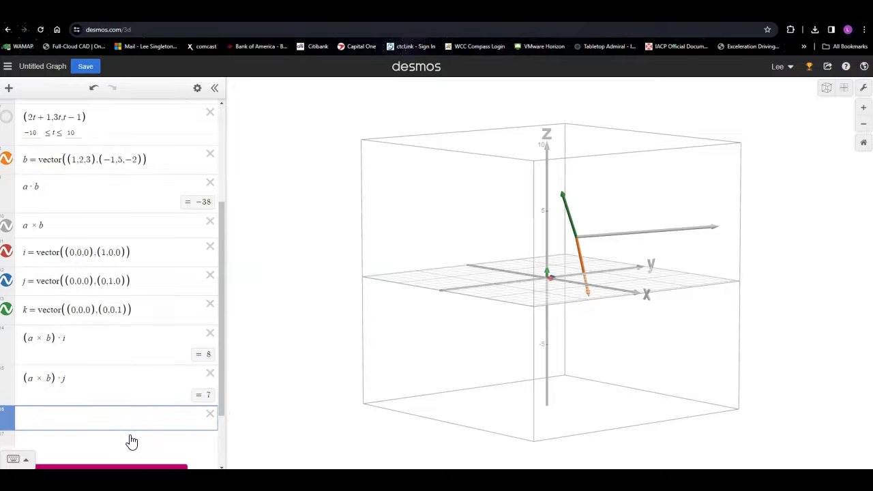
text((a)
text(crossb)
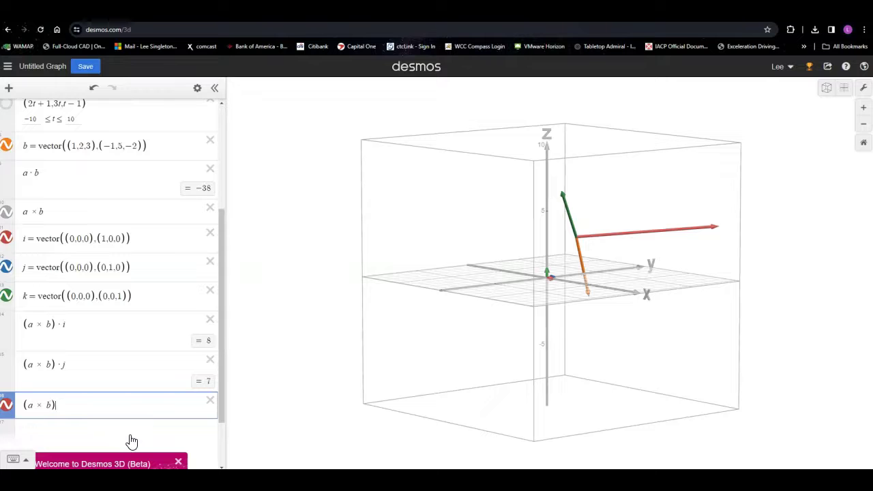
text(*k)
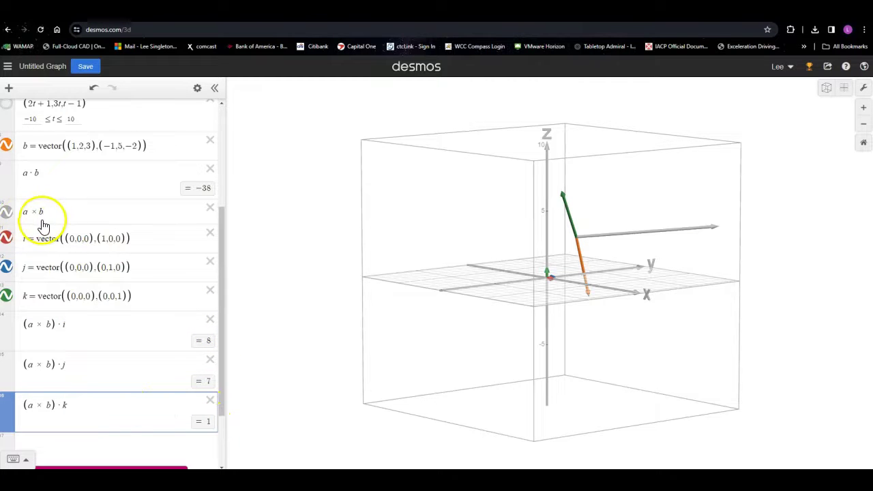
scroll(106, 211, up, 3)
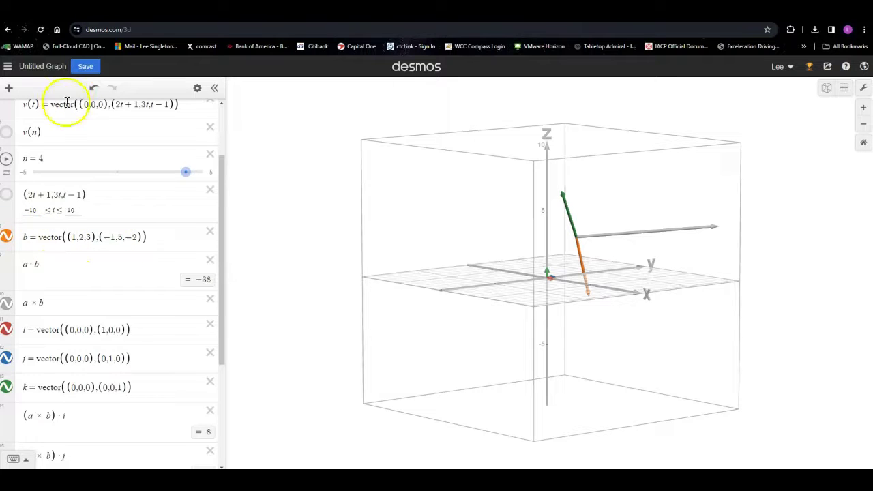
scroll(81, 164, up, 3)
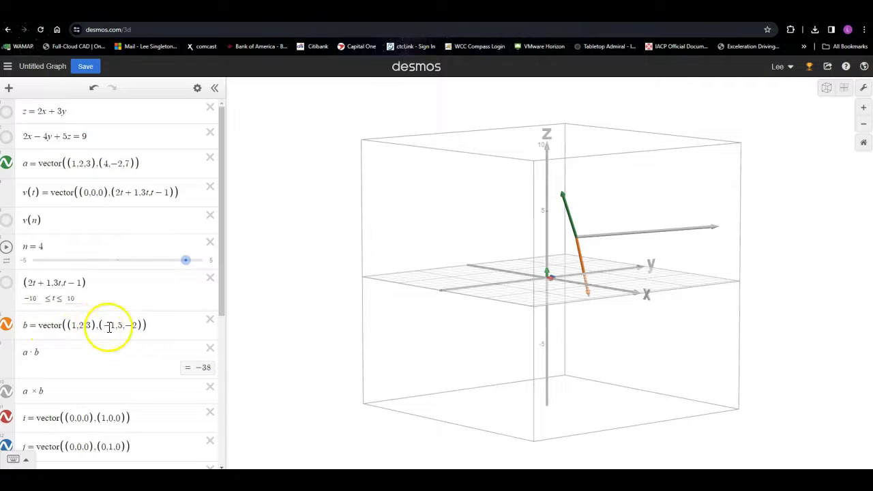
scroll(130, 259, down, 3)
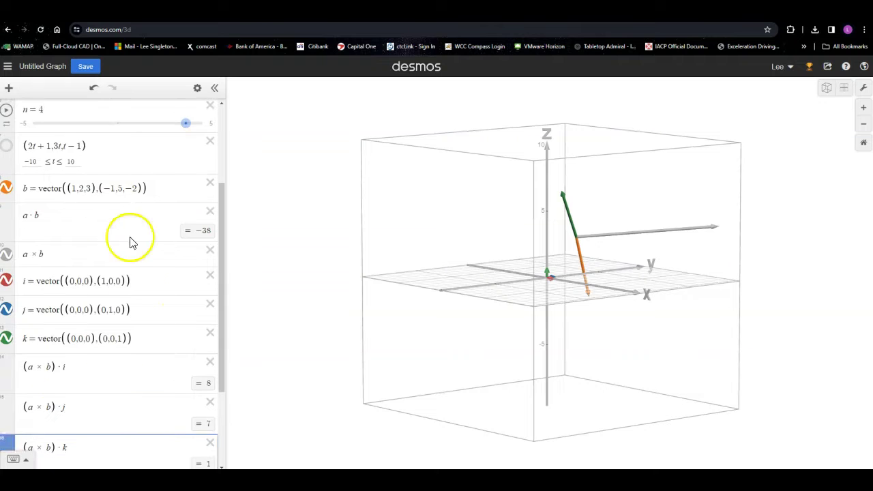
scroll(109, 301, down, 2)
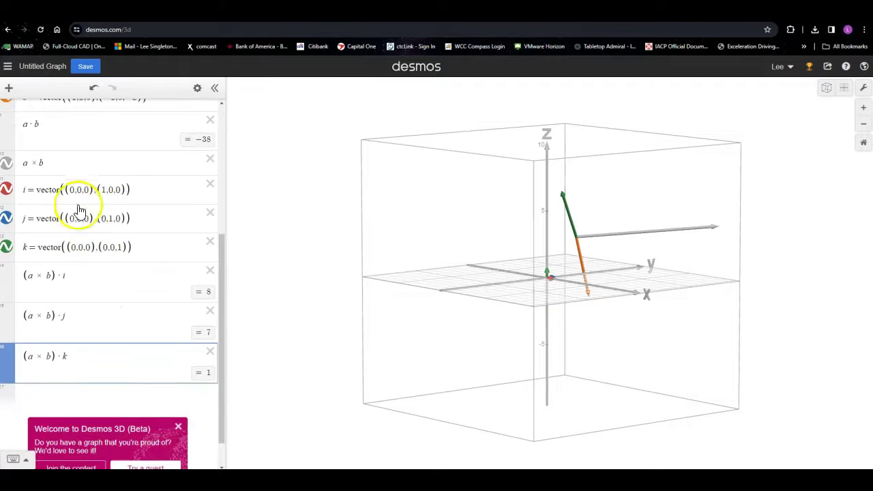